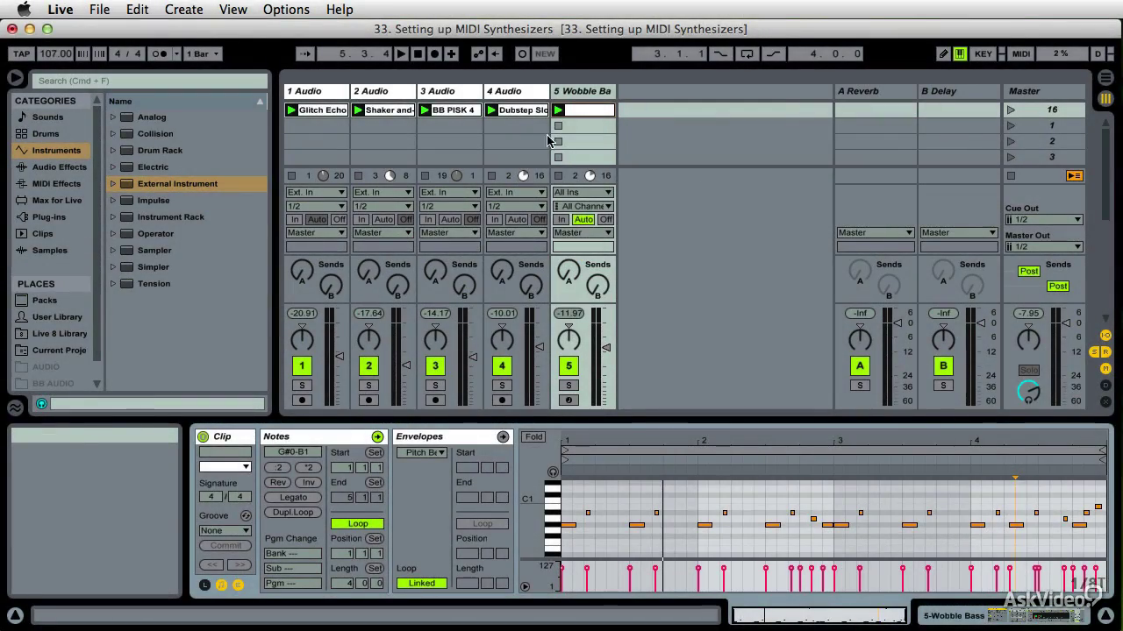
- Select the Wobble Bass track and launch scene 16 so all five tracks play
left_click(570, 99)
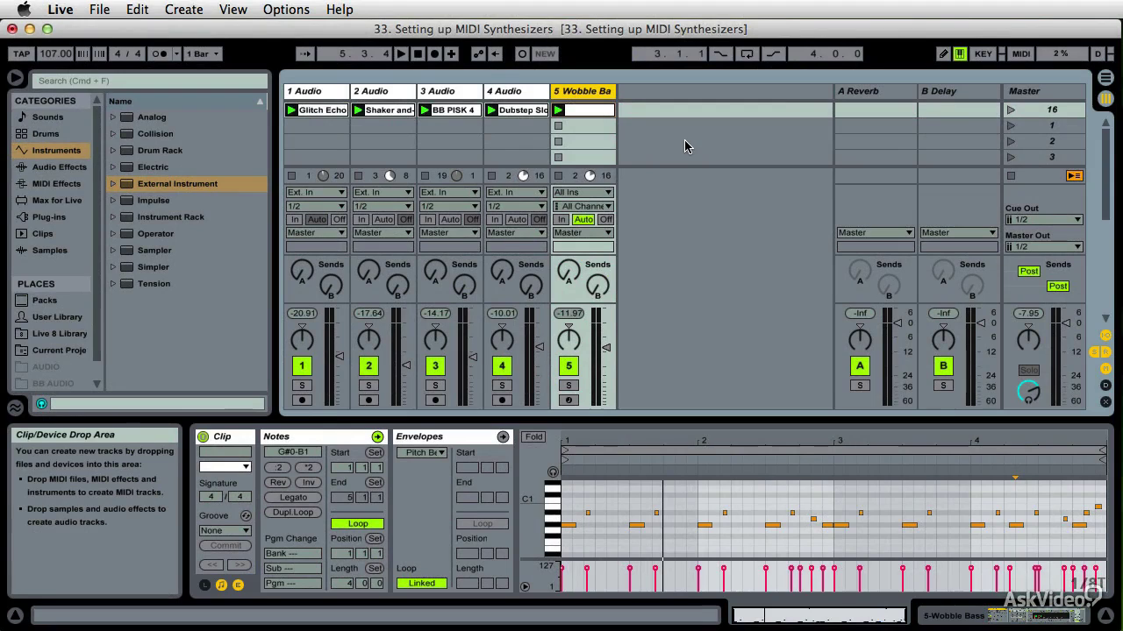
left_click(1009, 112)
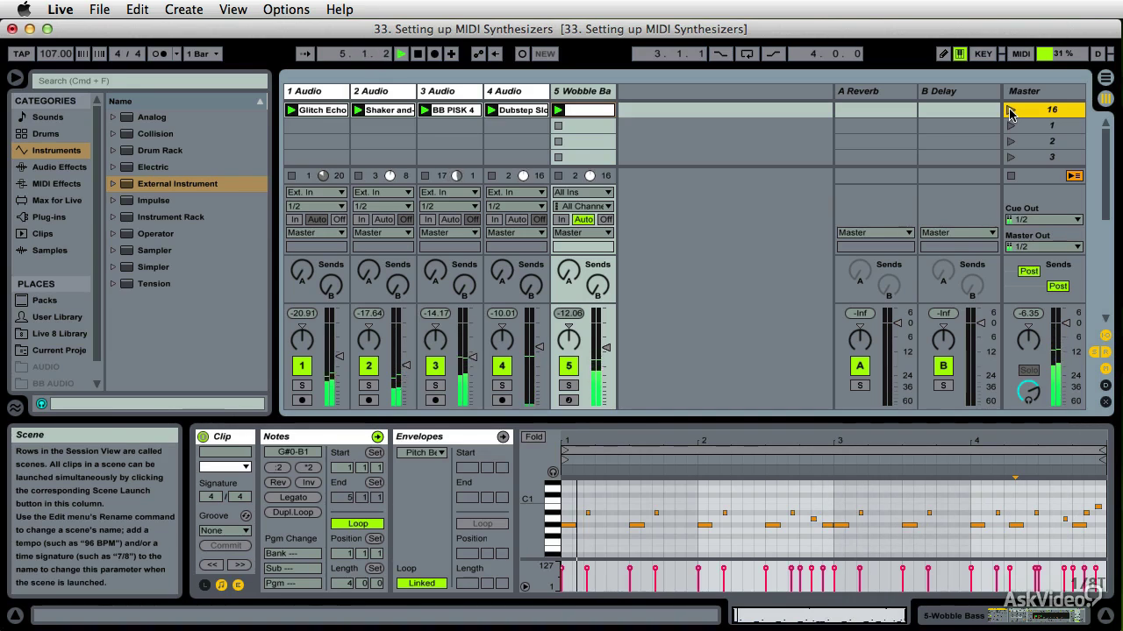
- Stop the transport with the spacebar
key("space")
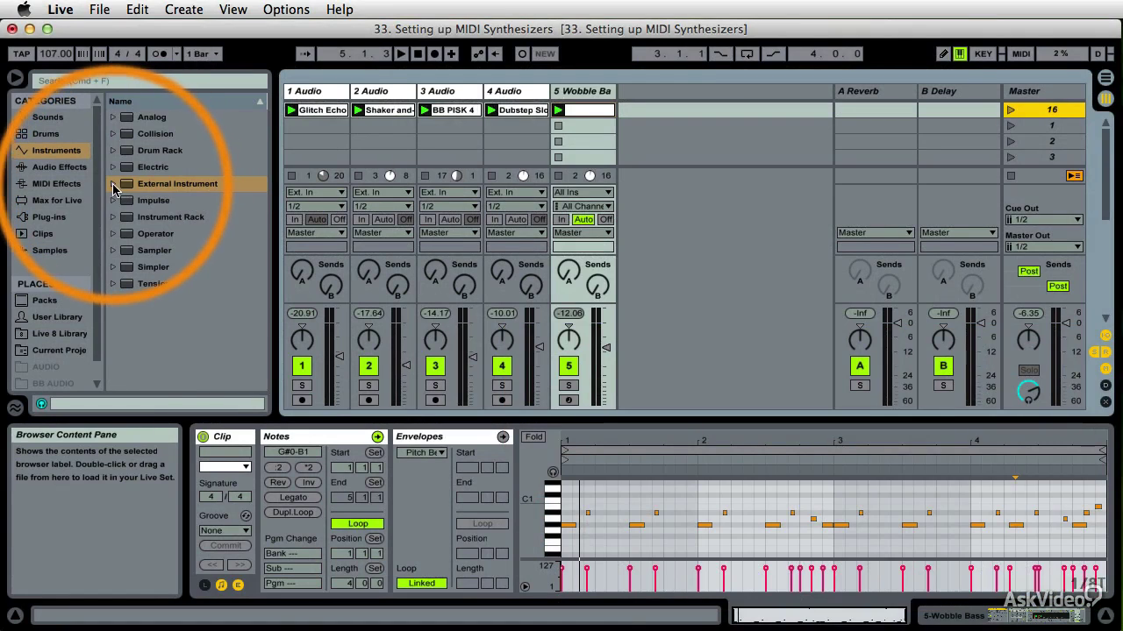
- Add an External Instrument on a new sixth track, sending MIDI to ProFire 610 on channel 1
left_click(116, 188)
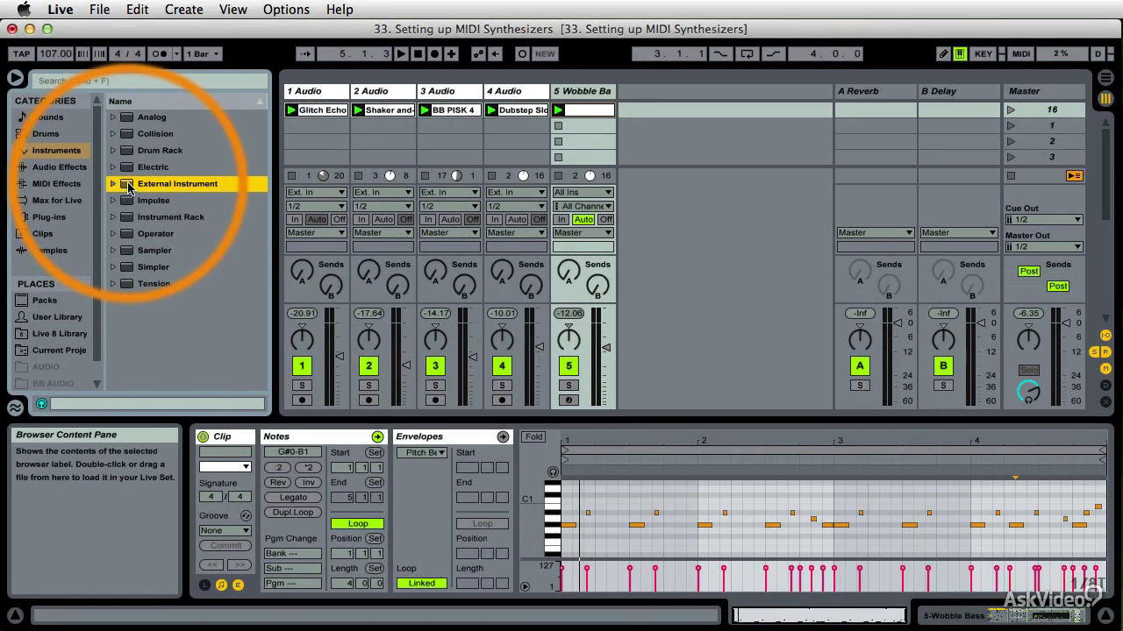
left_click_drag(116, 188, 640, 111)
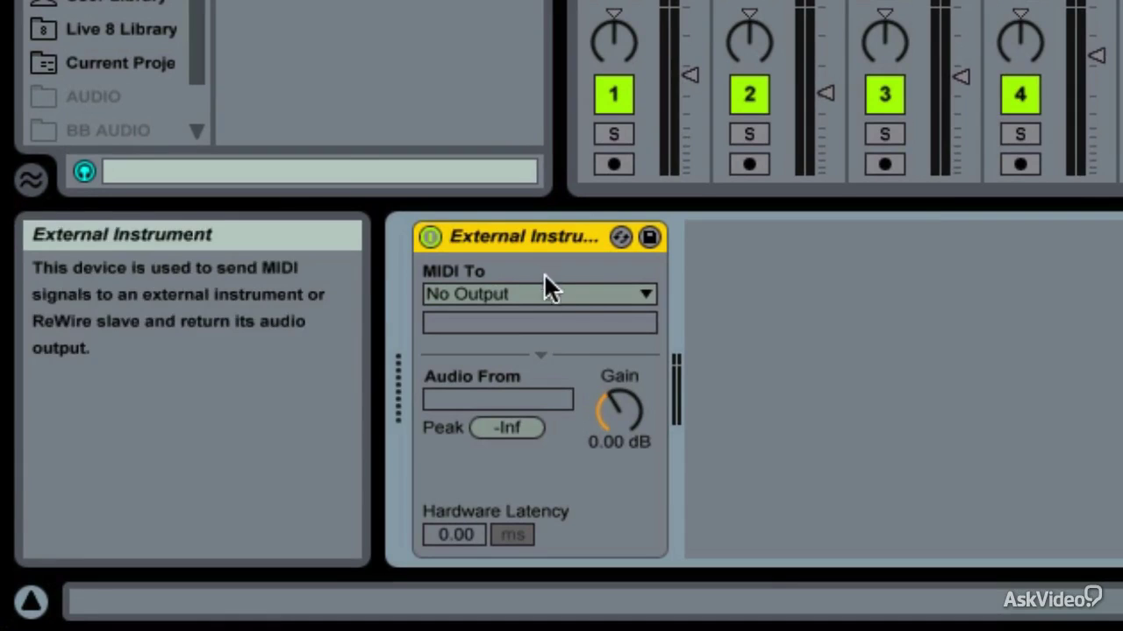
left_click(585, 291)
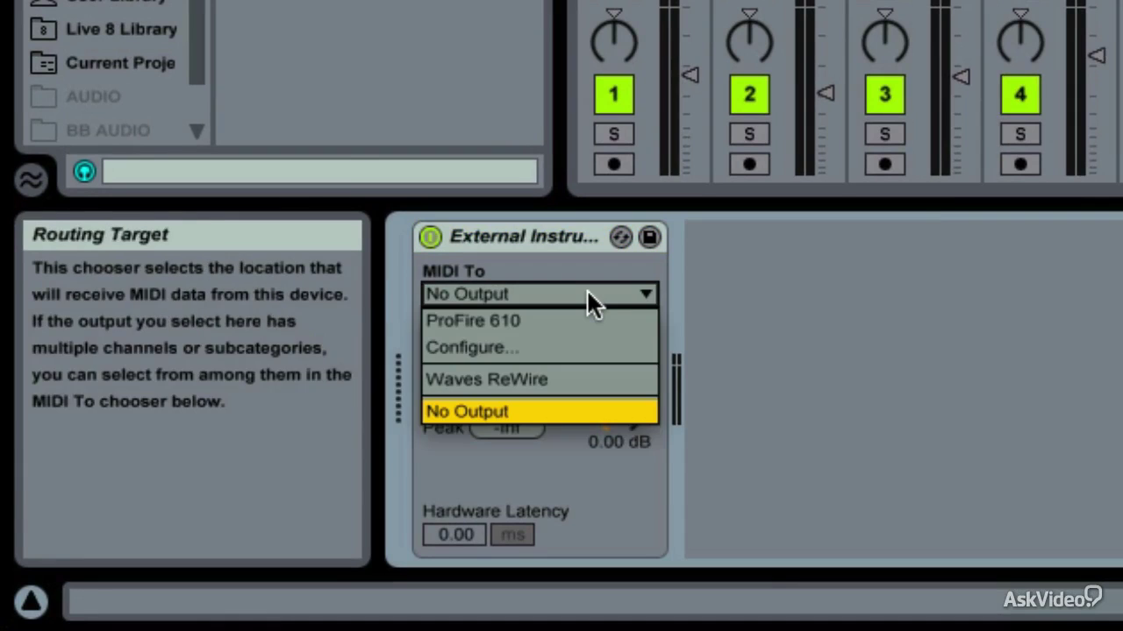
left_click(544, 321)
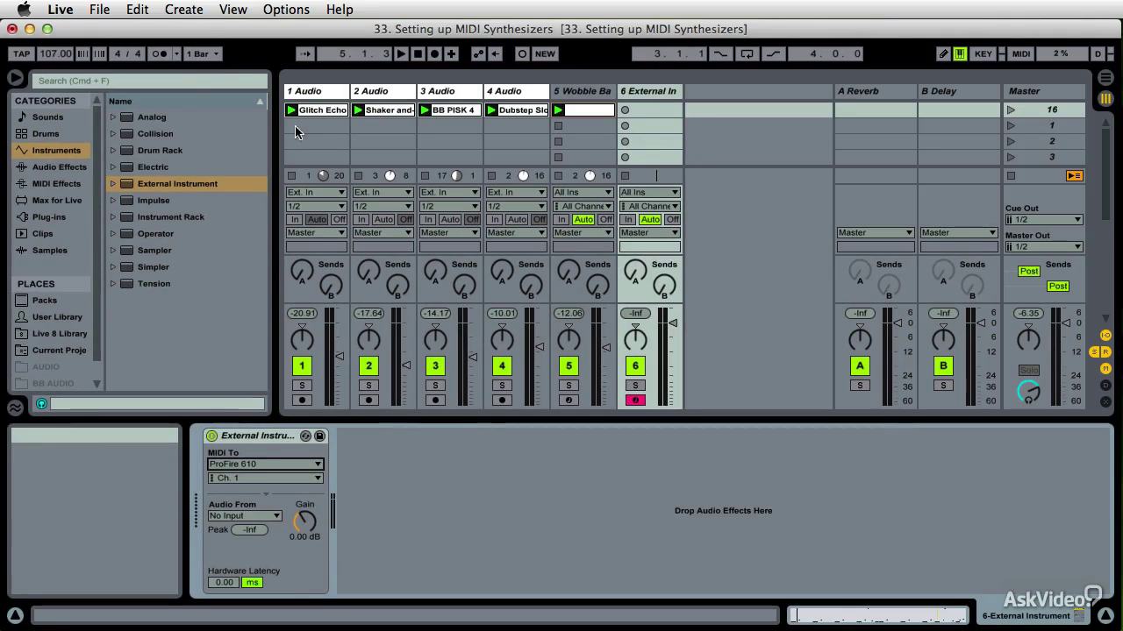
- In the MIDI/Sync preferences, set the ProFire 610 input's Sync Type to MIDI Clock
left_click(60, 9)
left_click(97, 55)
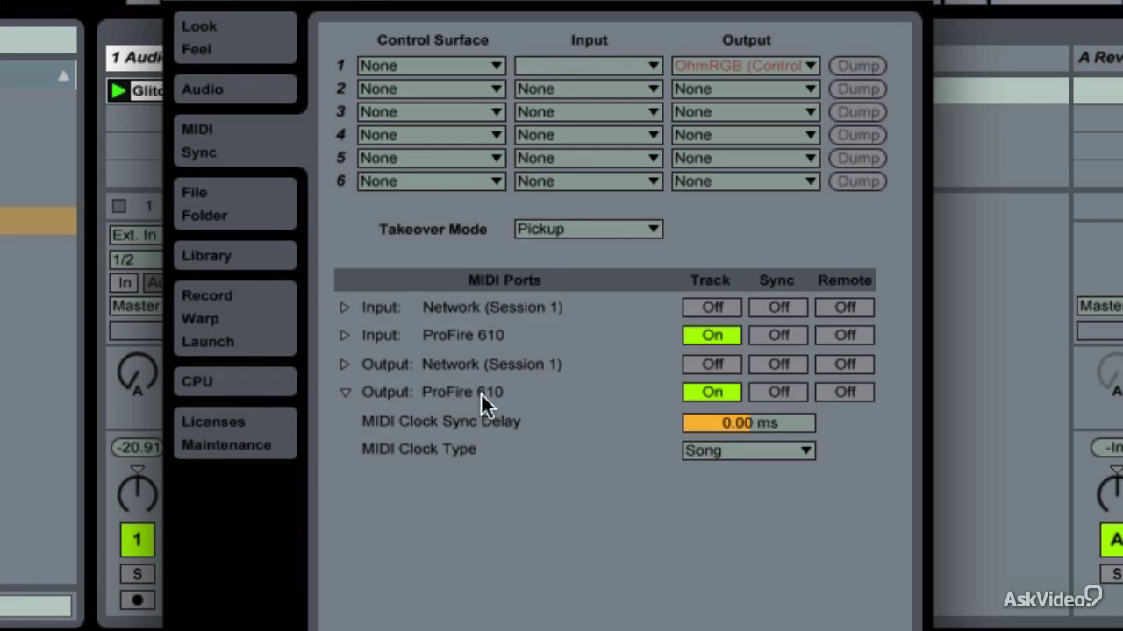
left_click(344, 335)
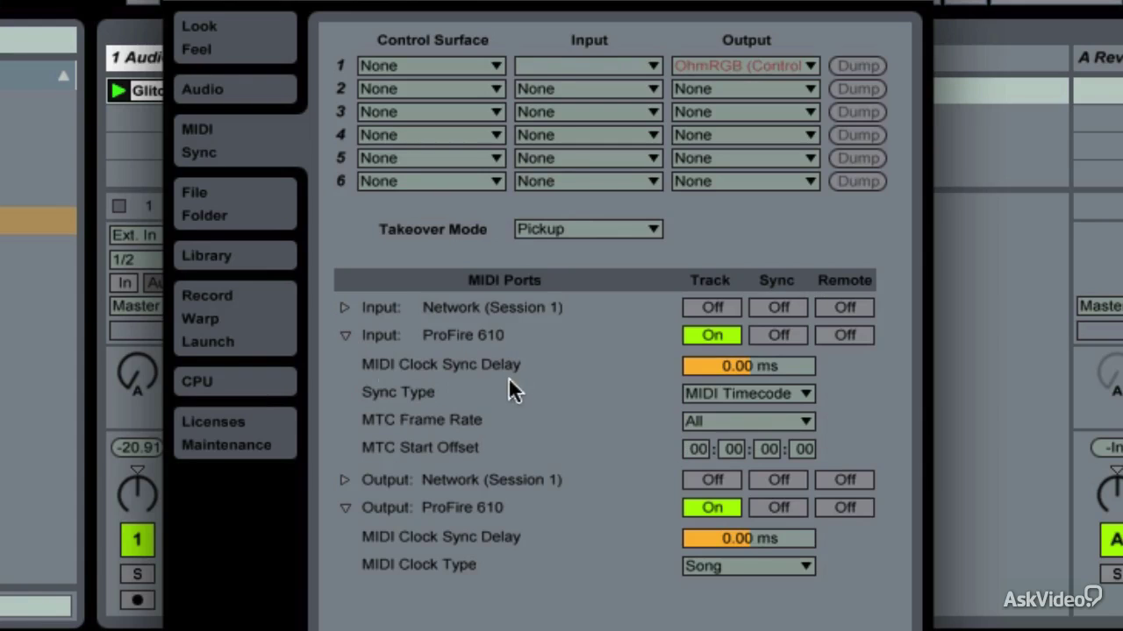
left_click(761, 400)
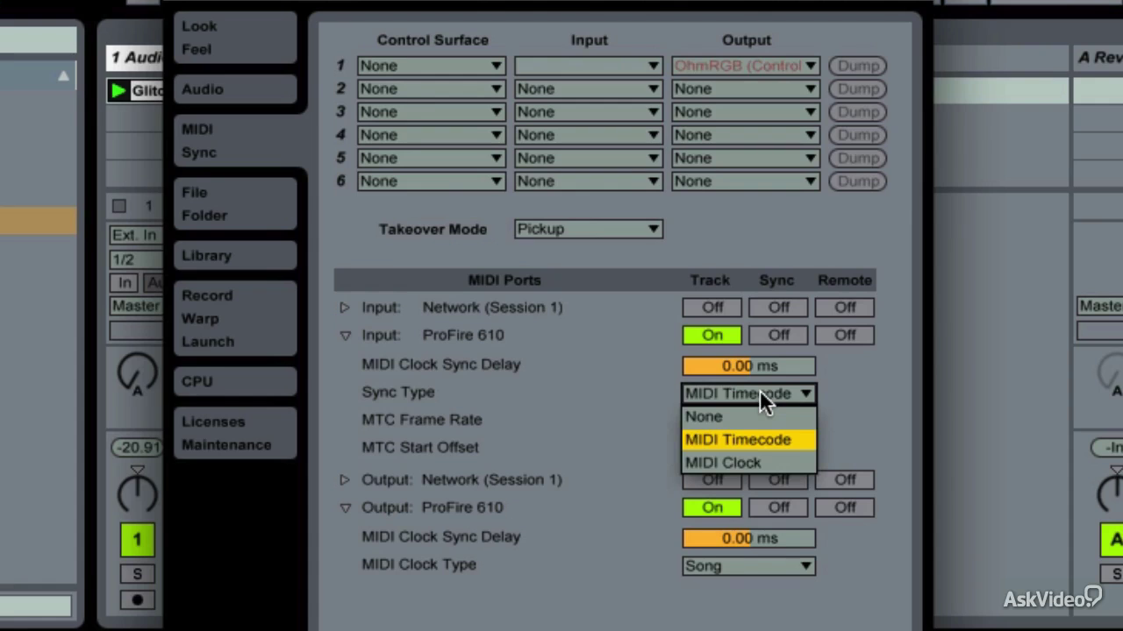
left_click(770, 462)
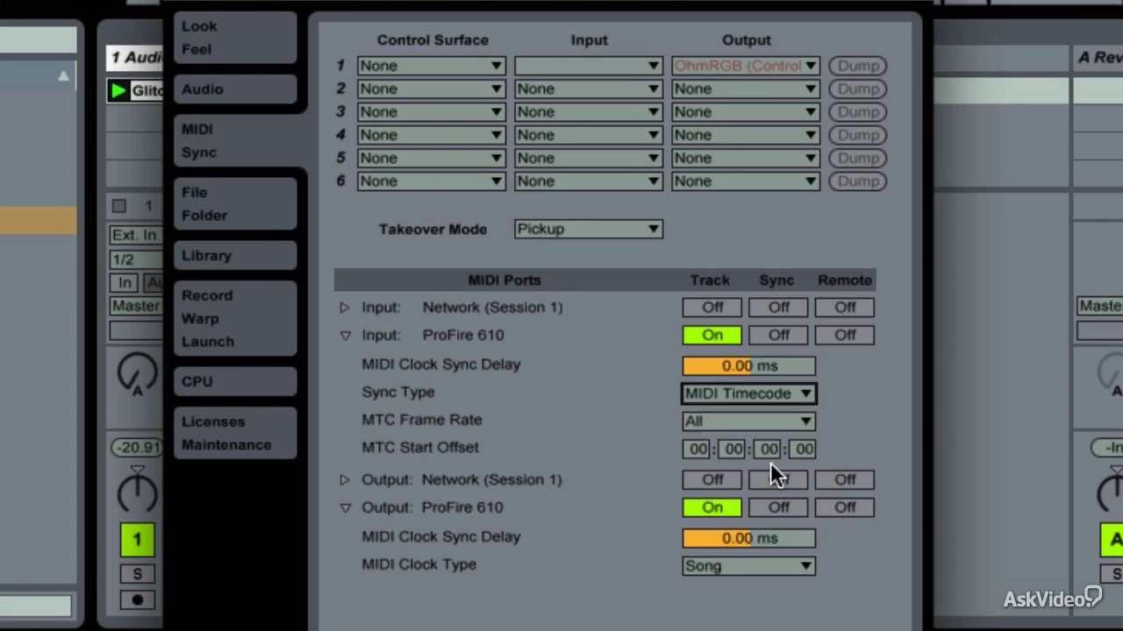
left_click(741, 394)
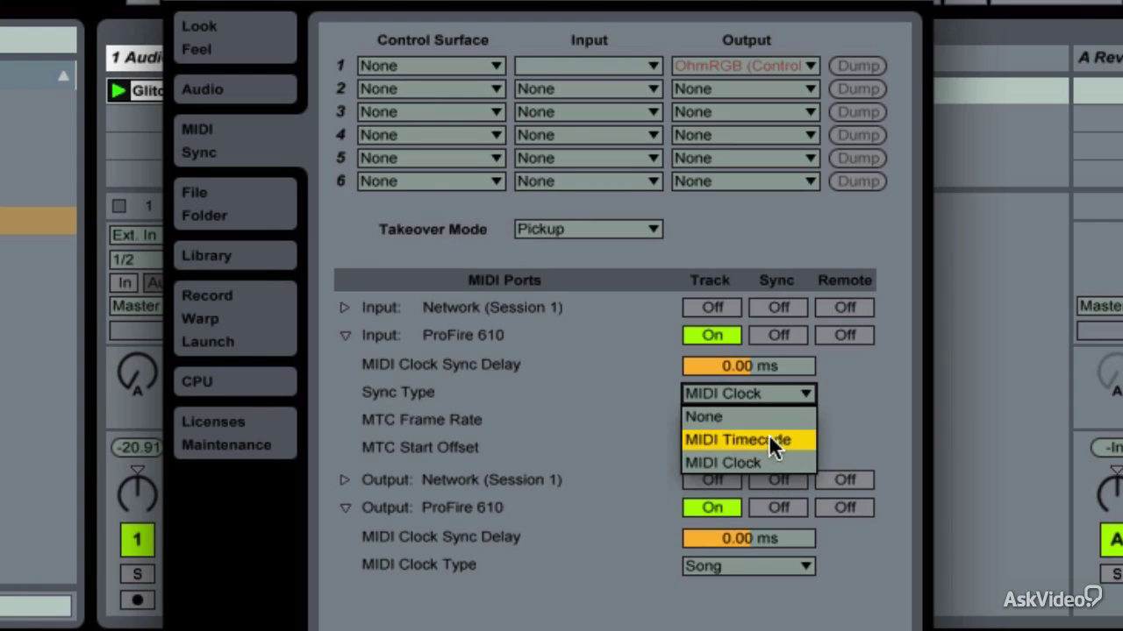
left_click(724, 462)
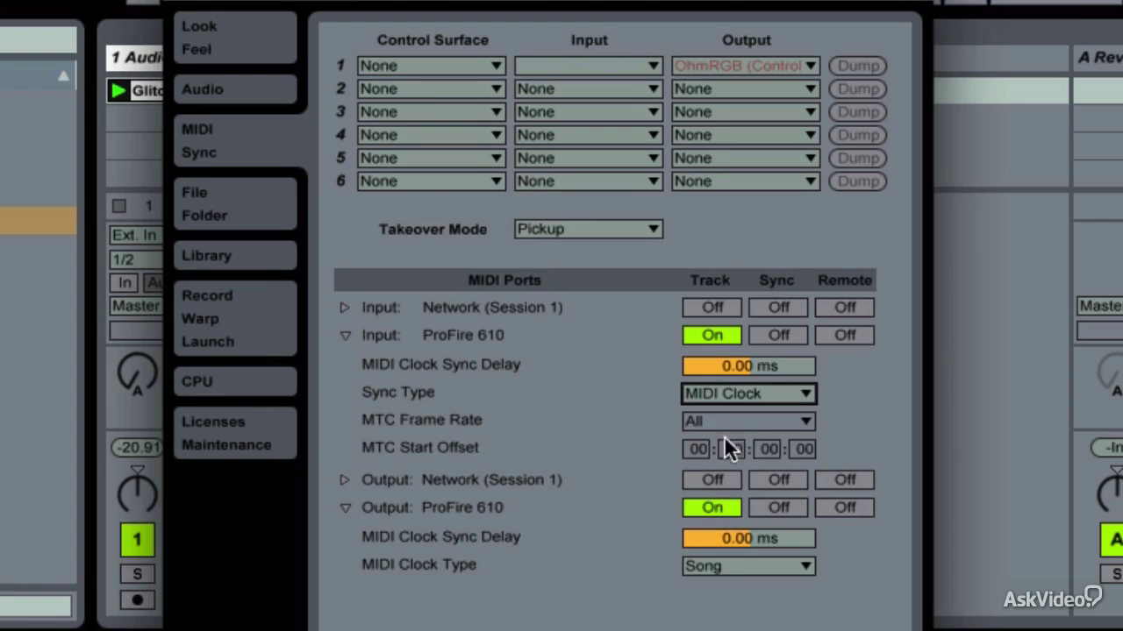
- Keep MTC frame rate at All and clock type Song, and turn Sync on for the ProFire 610 output
left_click(806, 423)
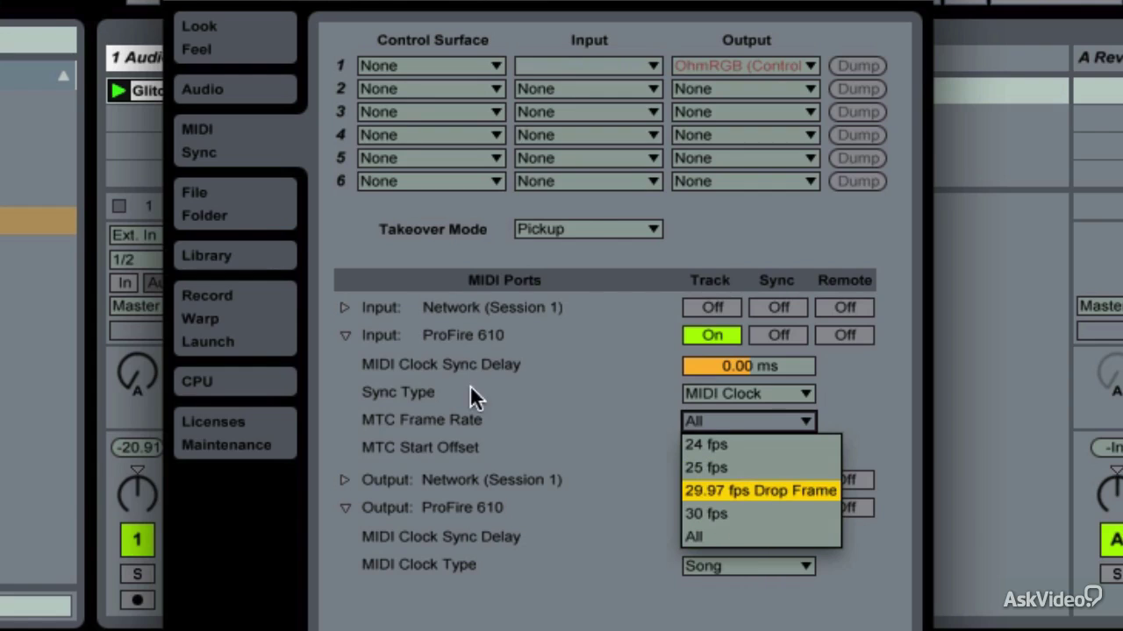
left_click(573, 408)
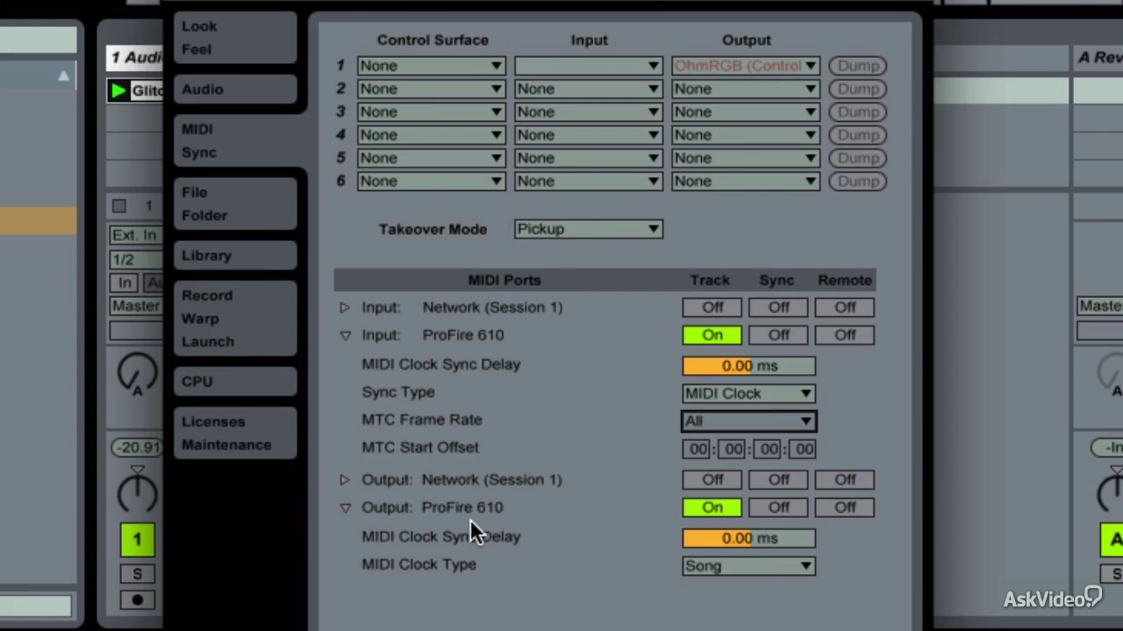
left_click(738, 565)
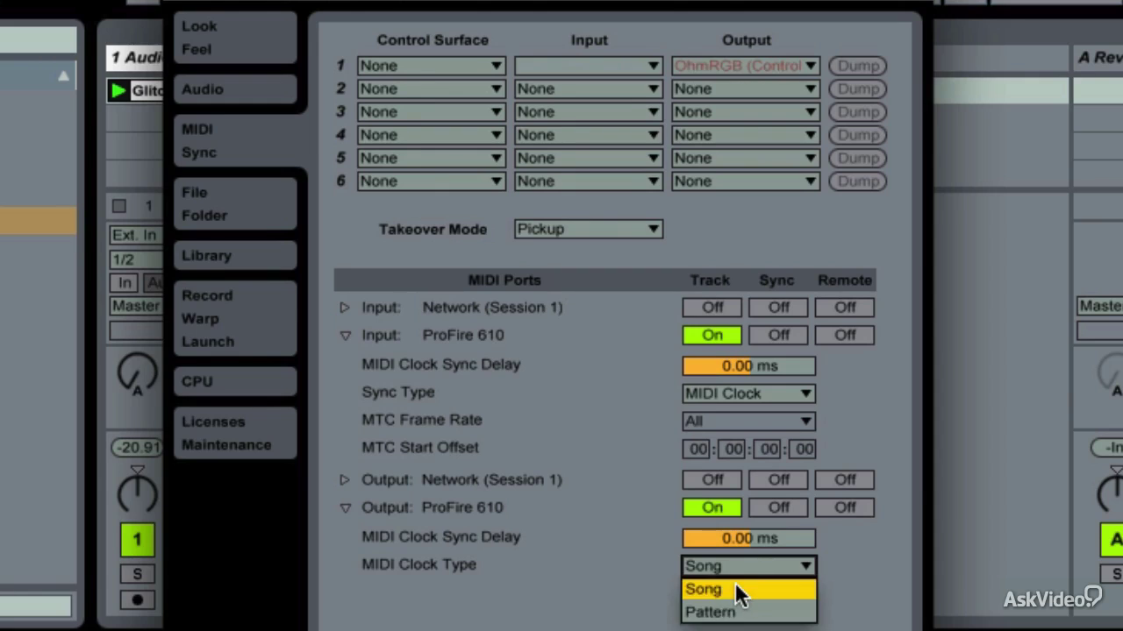
left_click(736, 592)
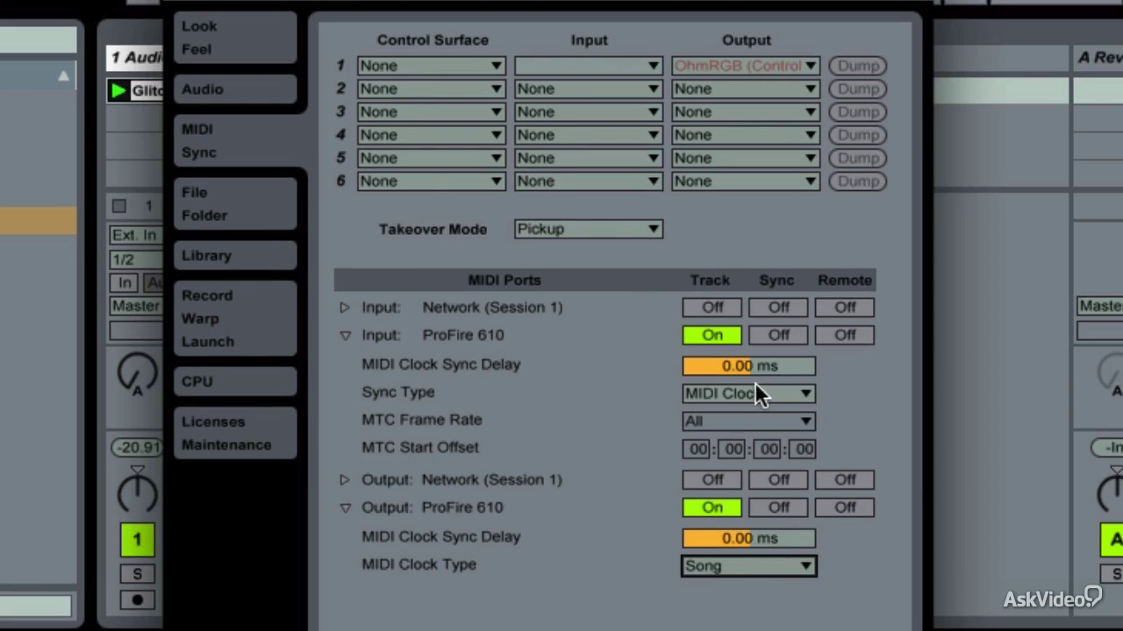
left_click(779, 336)
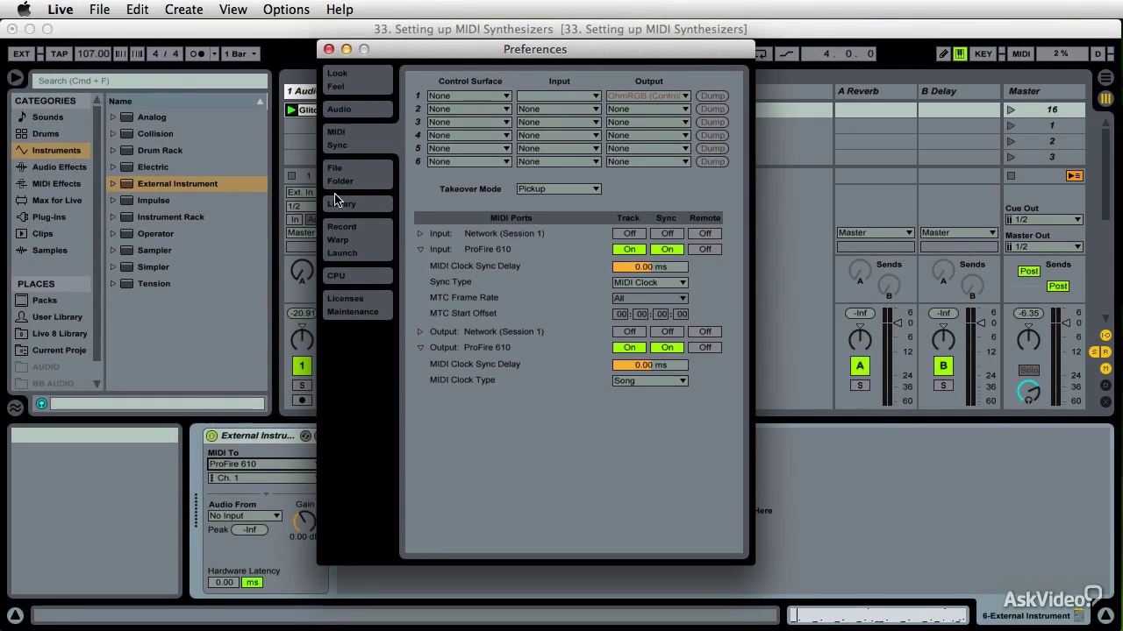
- Close preferences and confirm ProFire 610 inputs 3/4 are enabled as a stereo pair in Input Config
left_click(419, 249)
key("super+comma")
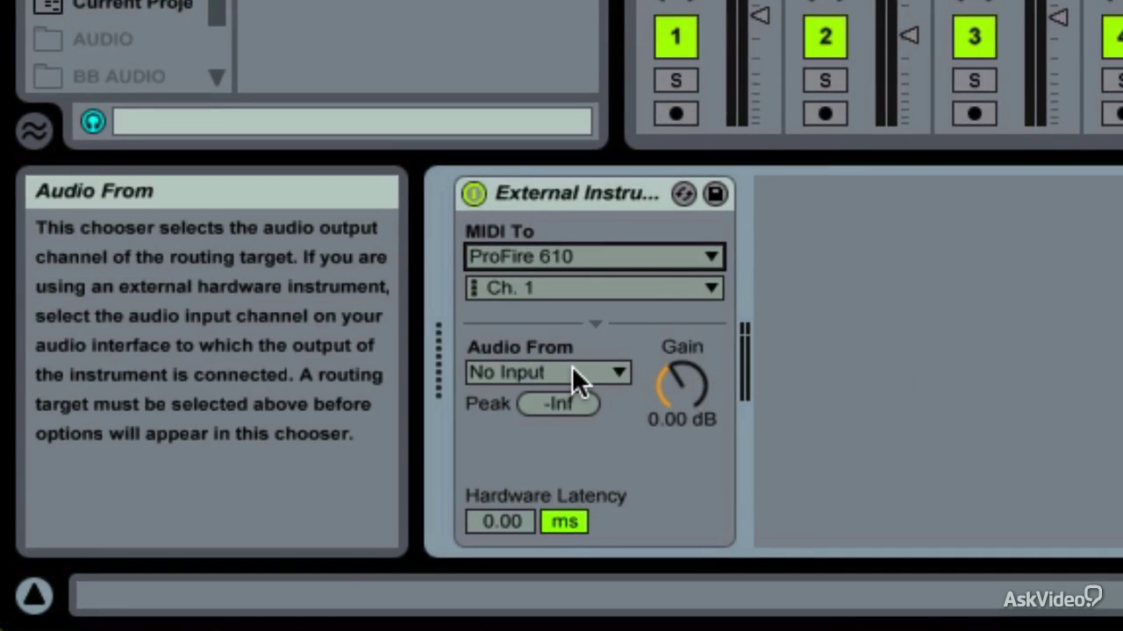
left_click(576, 377)
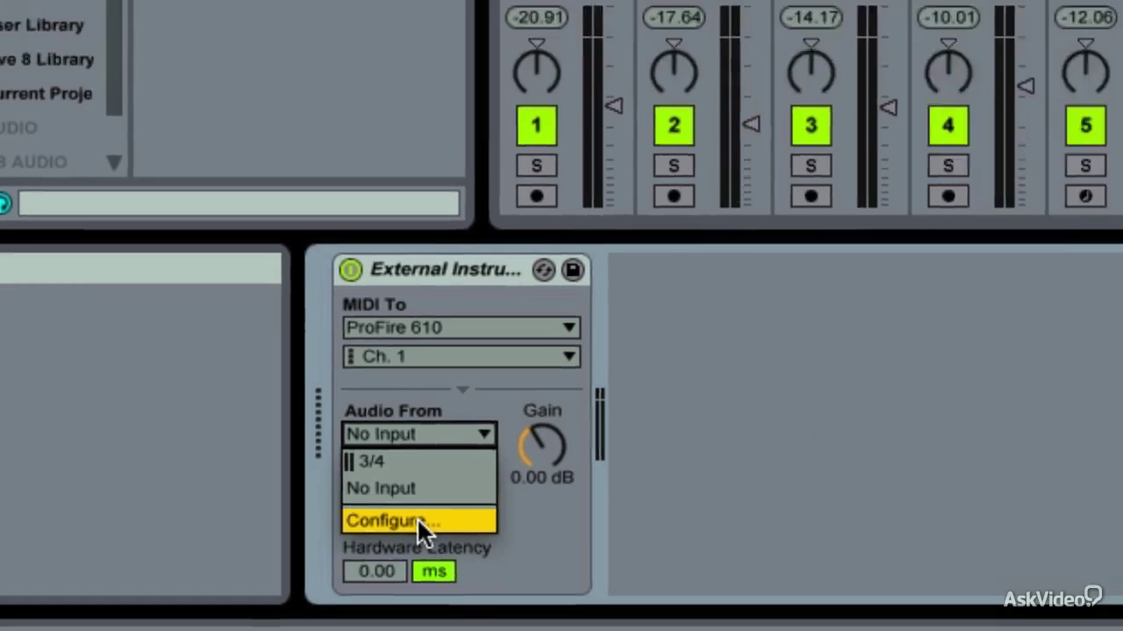
left_click(546, 466)
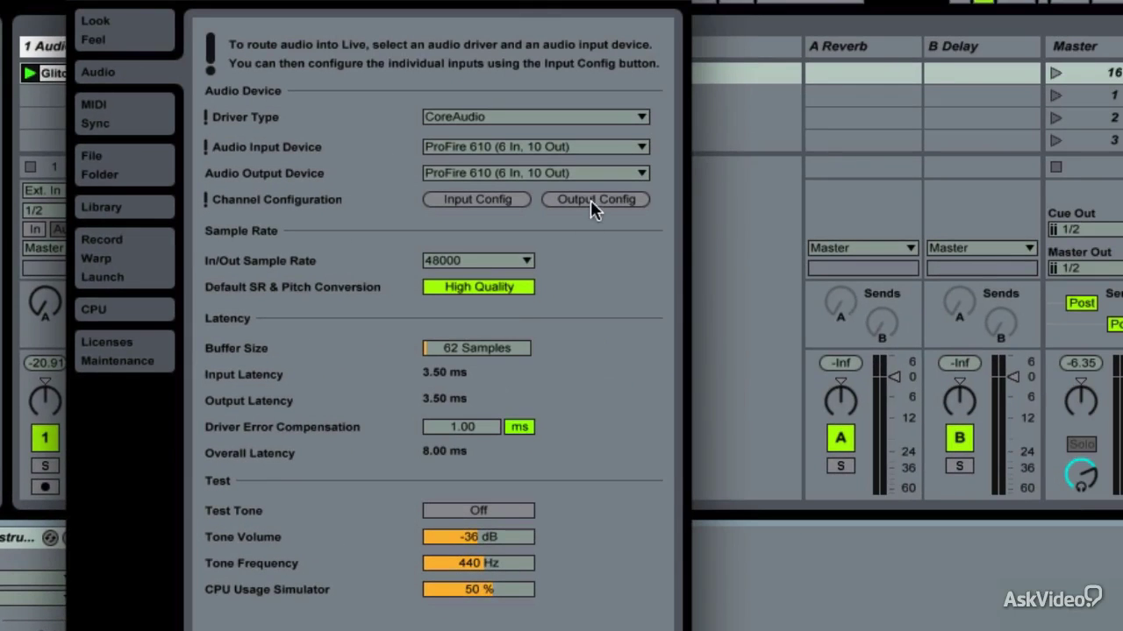
left_click(493, 199)
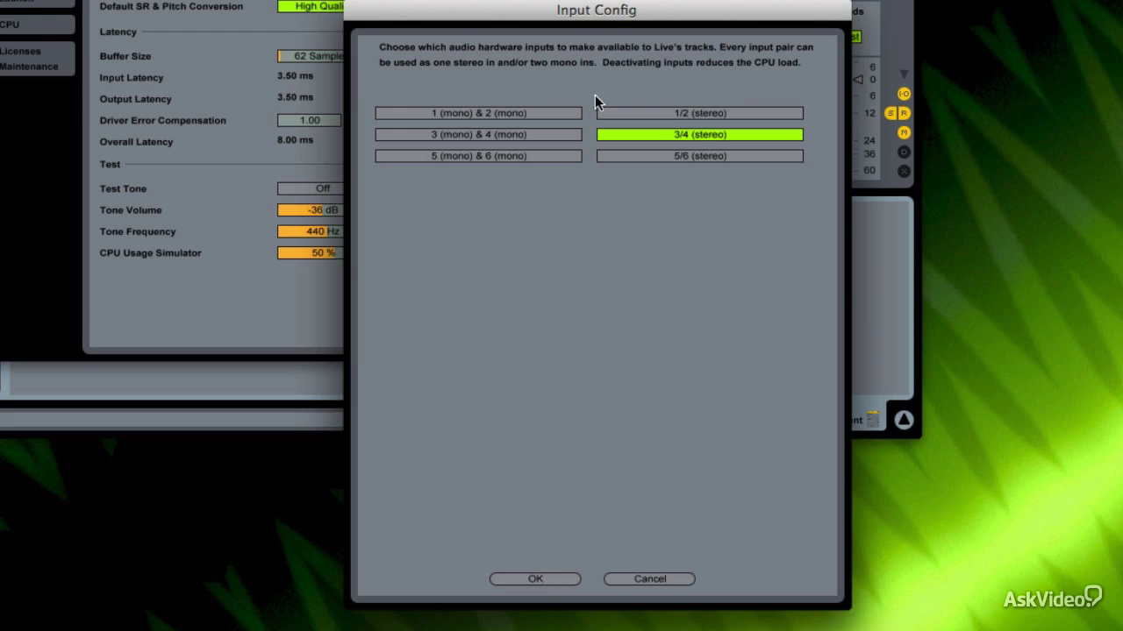
left_click(535, 579)
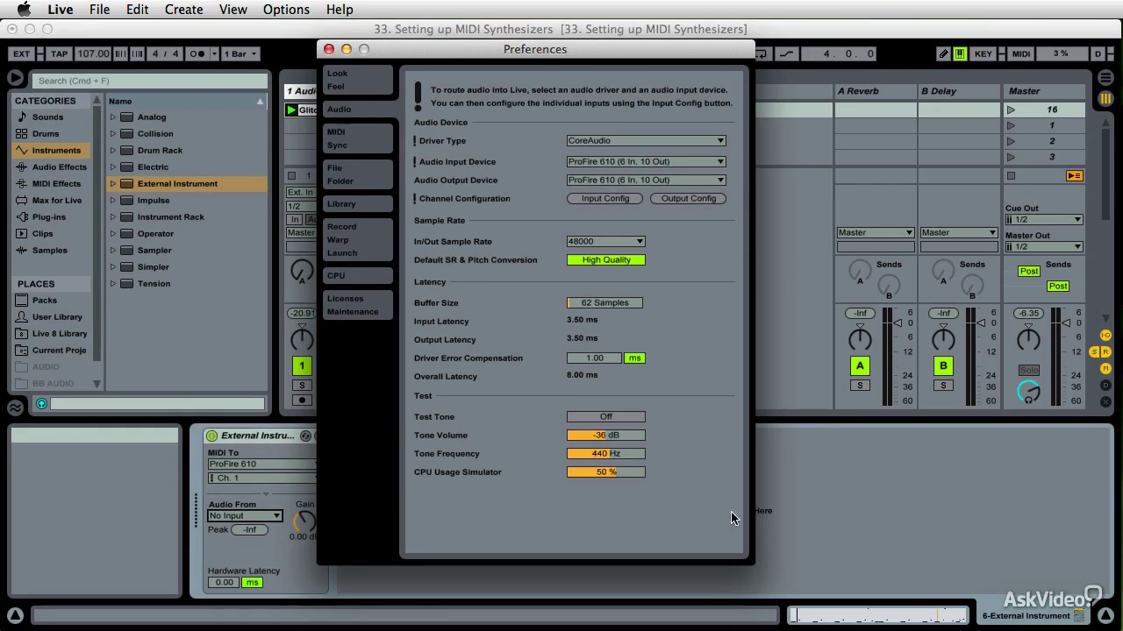
- Close preferences and launch track 6's top clip slot to resume playback
left_click(330, 48)
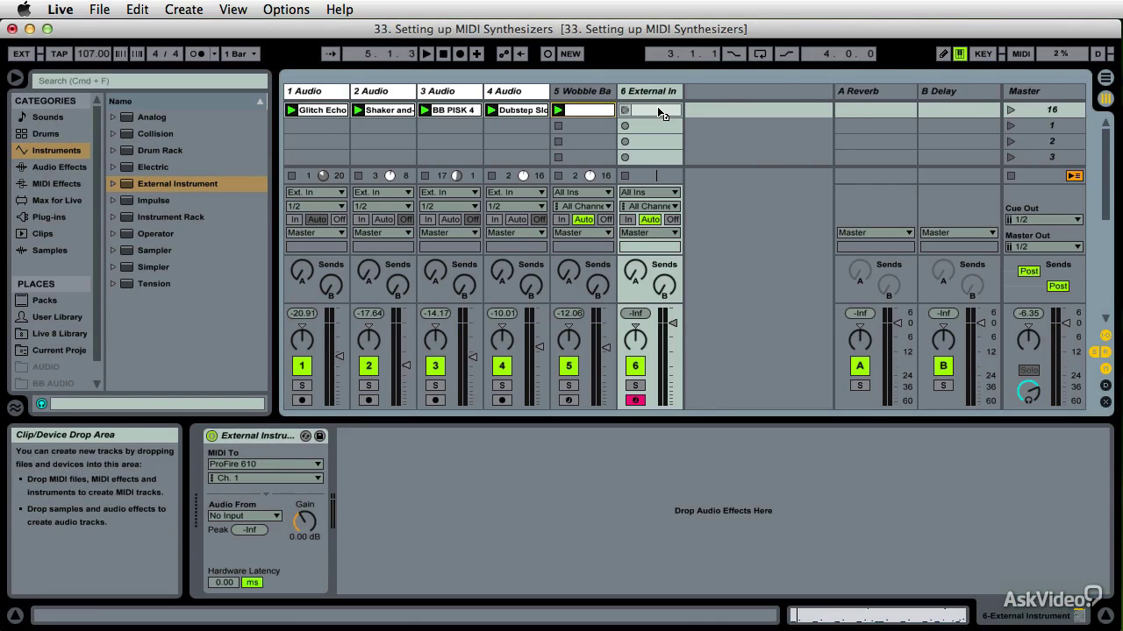
left_click(627, 111)
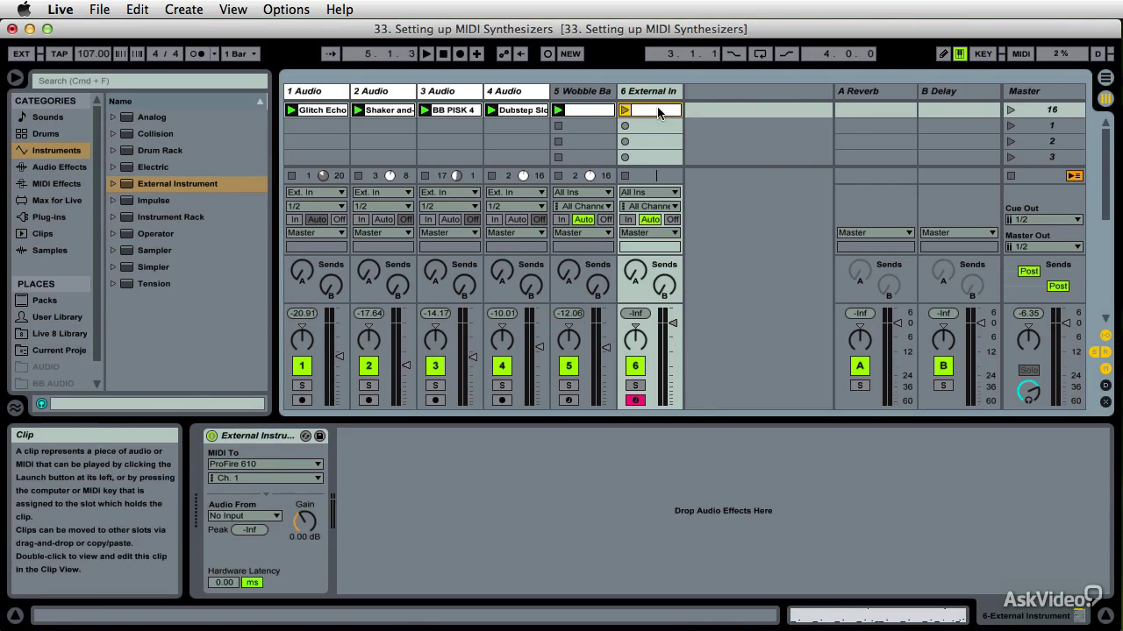
left_click(624, 110)
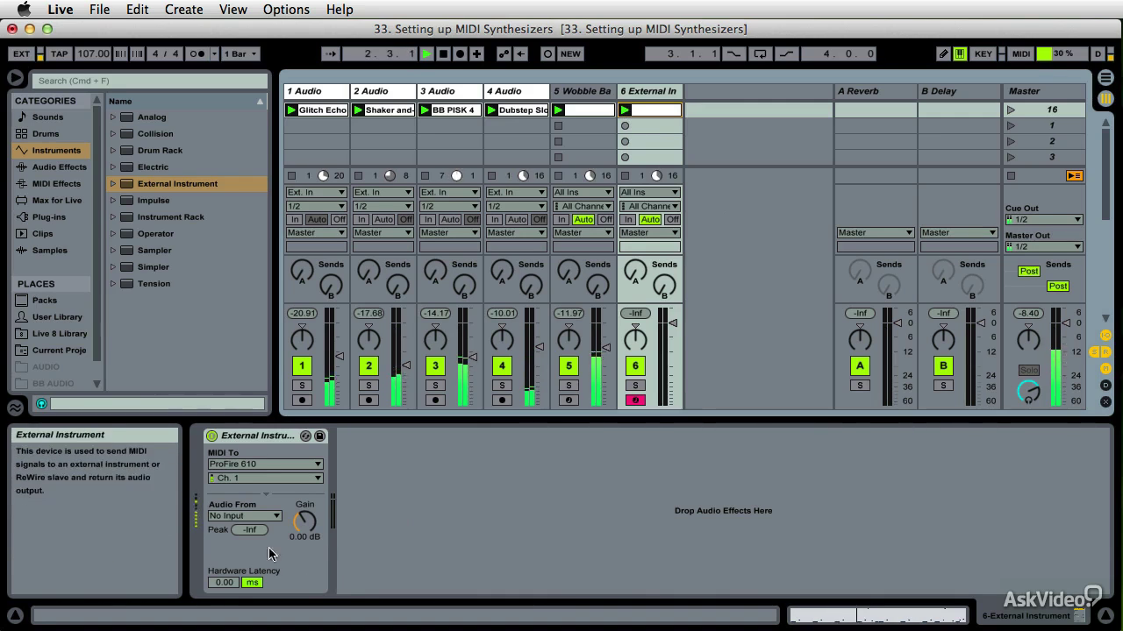
- Return the synth's audio from input 3/4, stop track 5 and playback, and raise gain to 12.9 dB
left_click(259, 516)
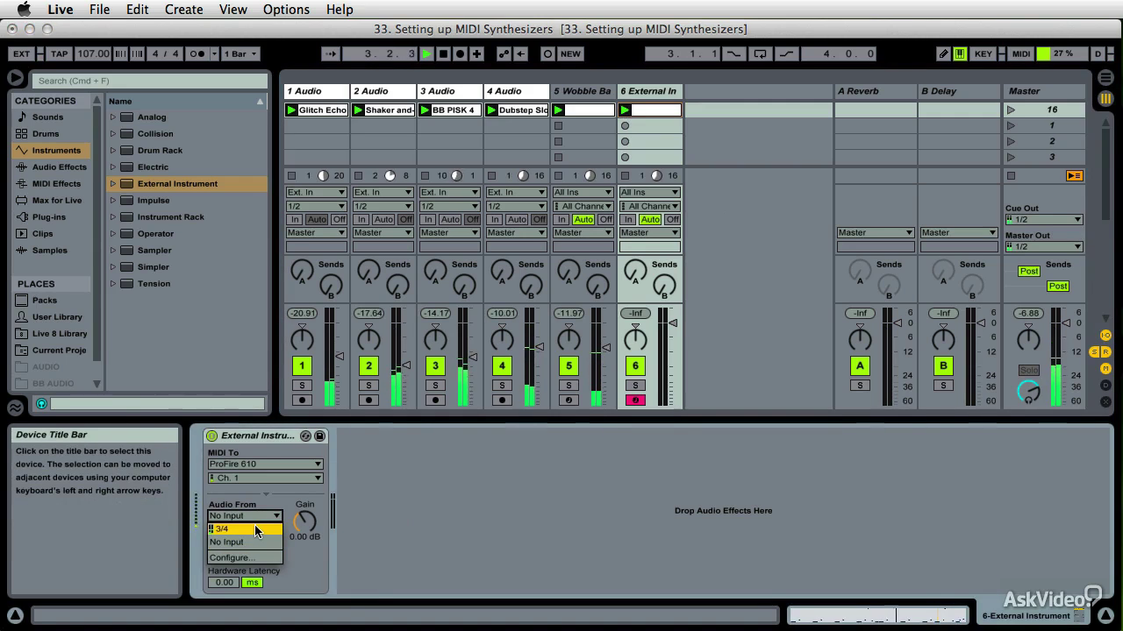
left_click(255, 529)
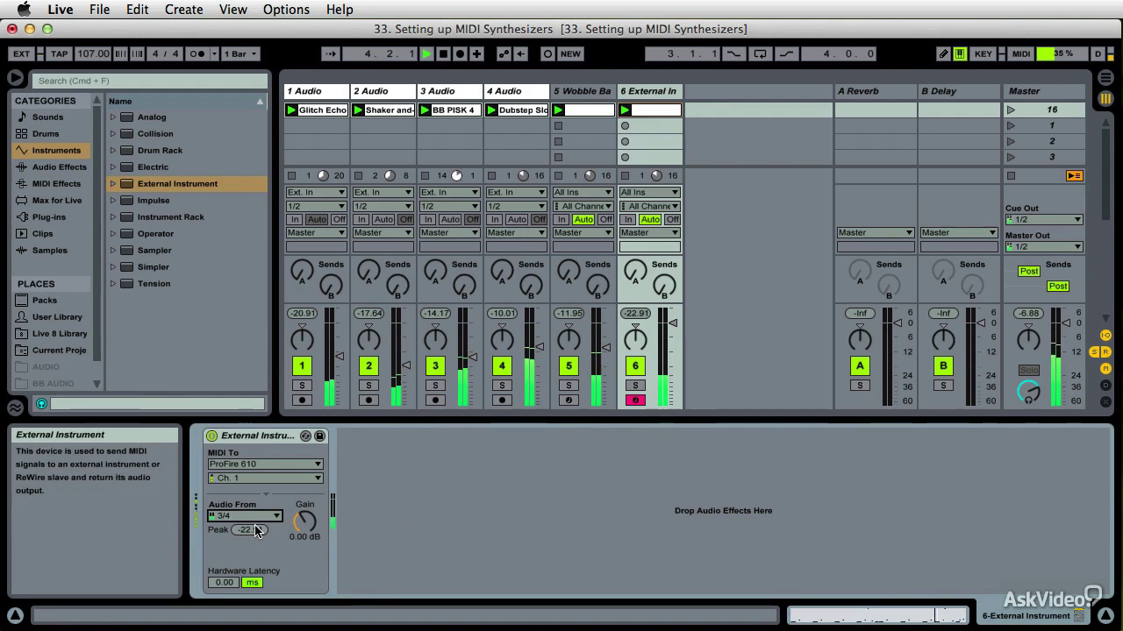
left_click(558, 125)
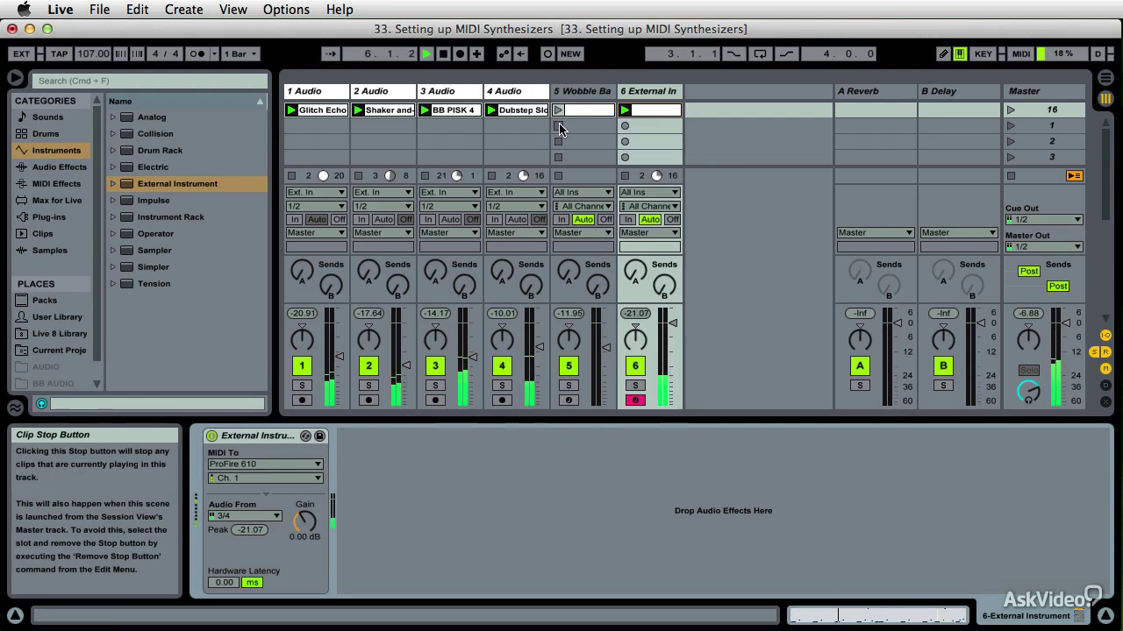
key("space")
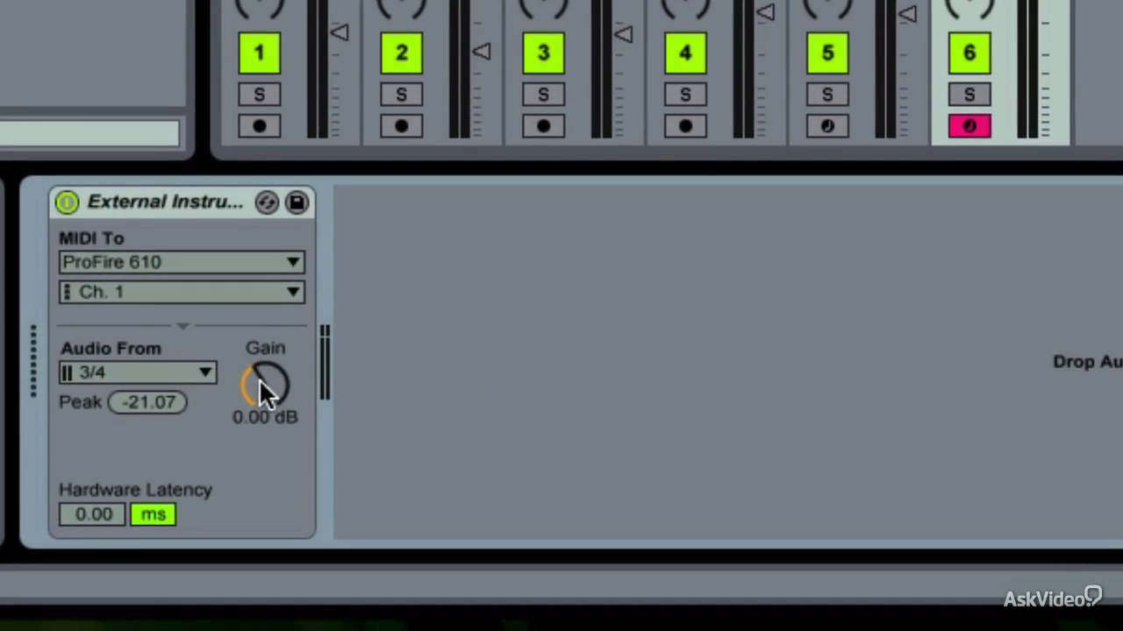
left_click_drag(303, 524, 303, 500)
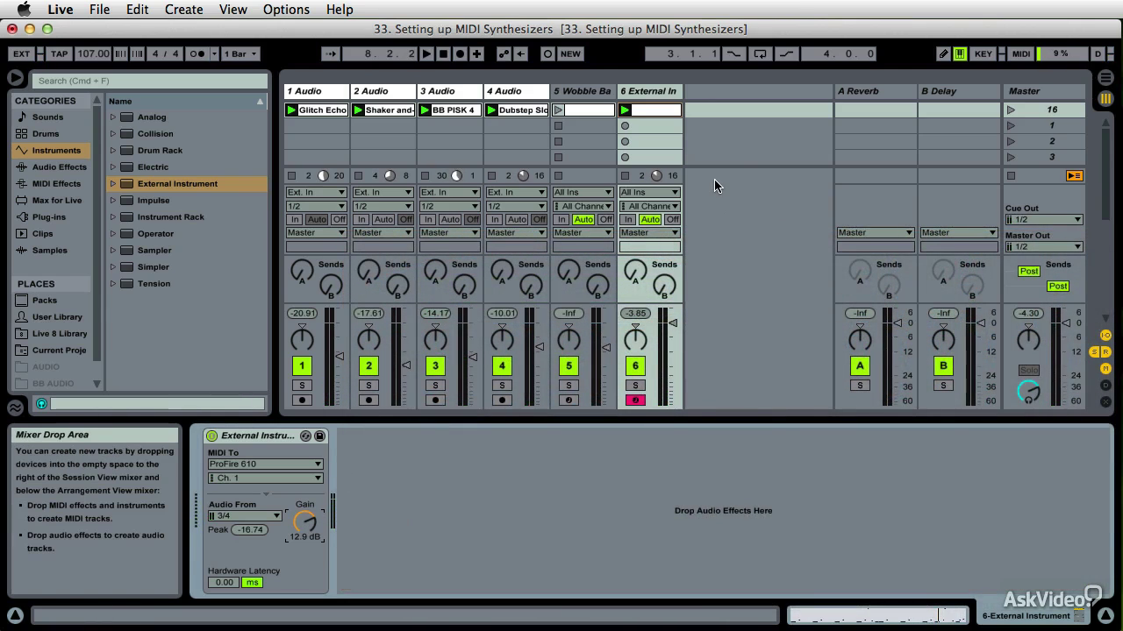
- Add an audio track named MICRO WAVE EXT and widen it to show the full name
key("super+t")
key("super+r")
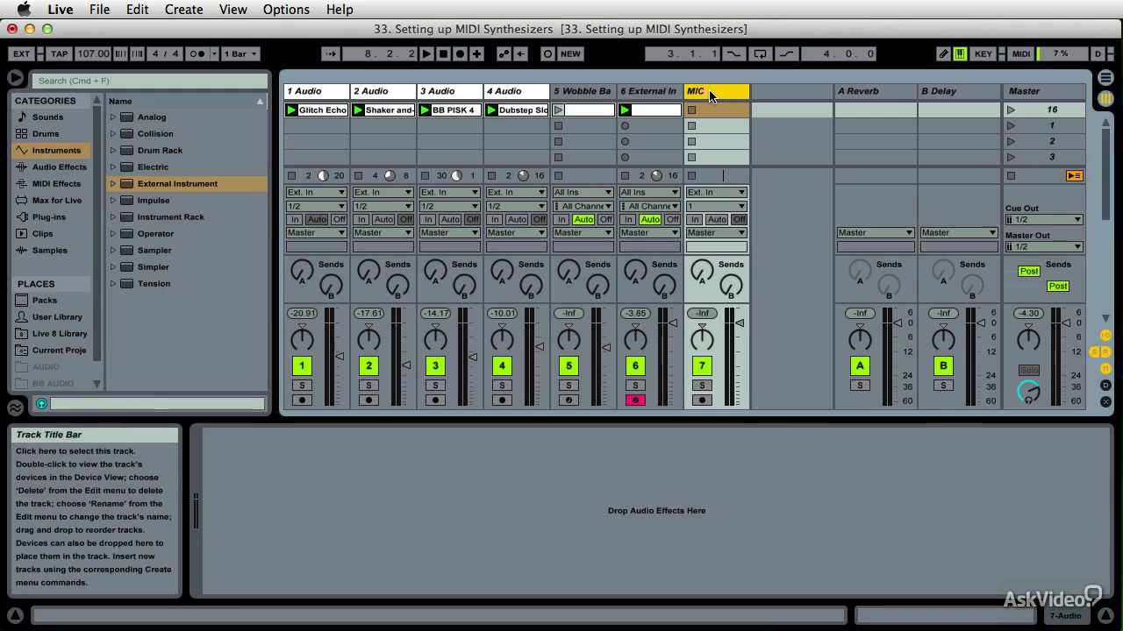
type("MICRO WAVE E")
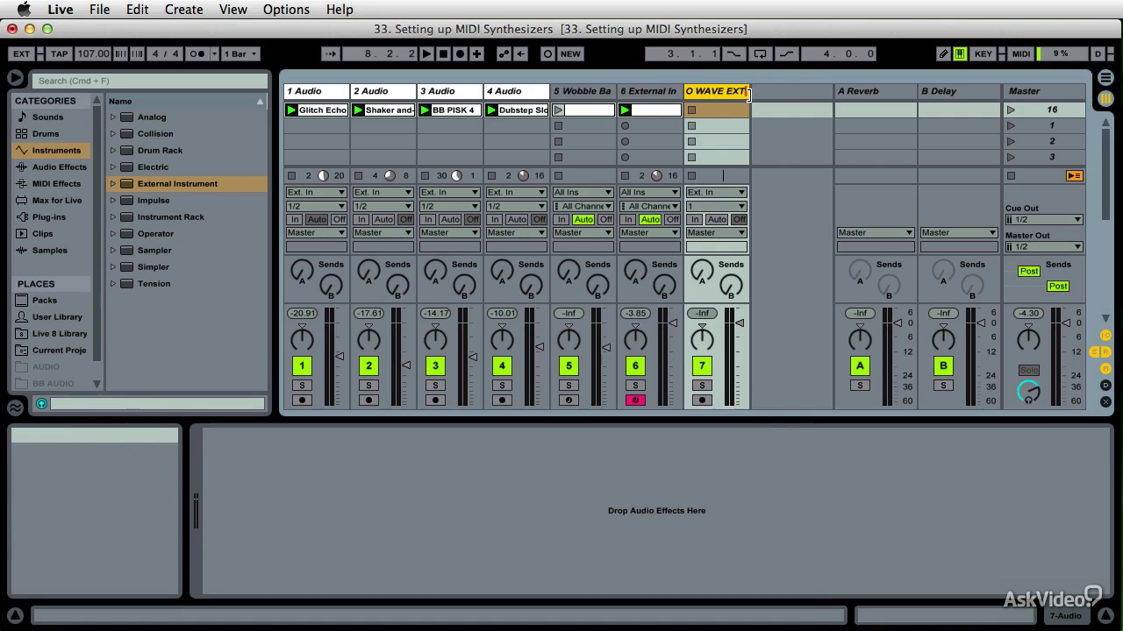
left_click_drag(748, 91, 798, 94)
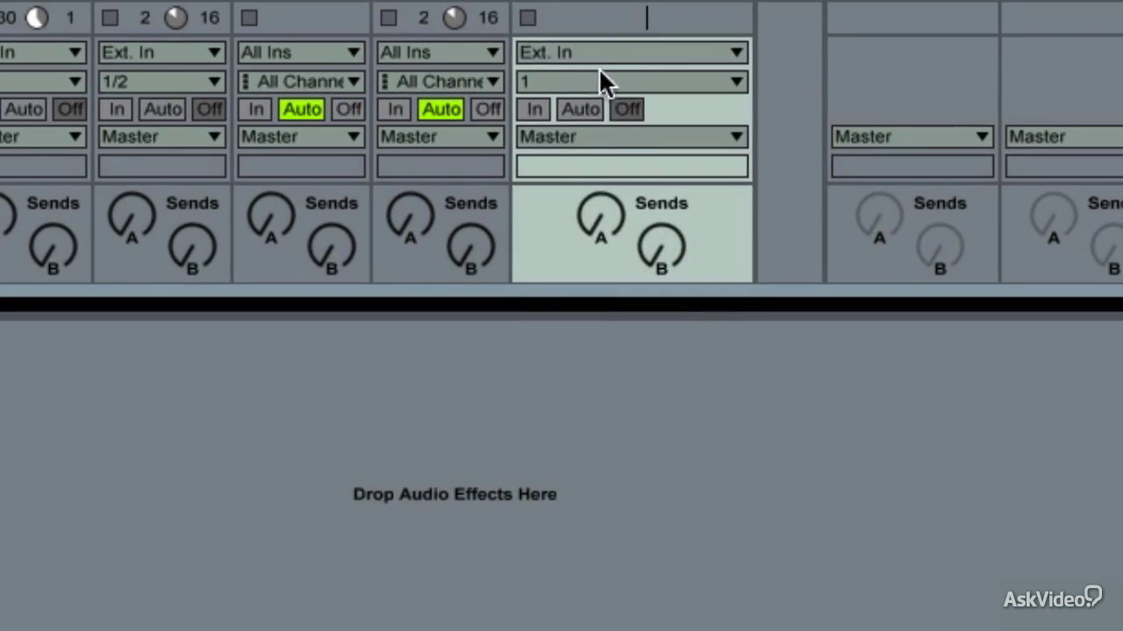
- Set the MICRO WAVE EXT input to Ext. In channels 3/4 and hide the I/O section
left_click(611, 51)
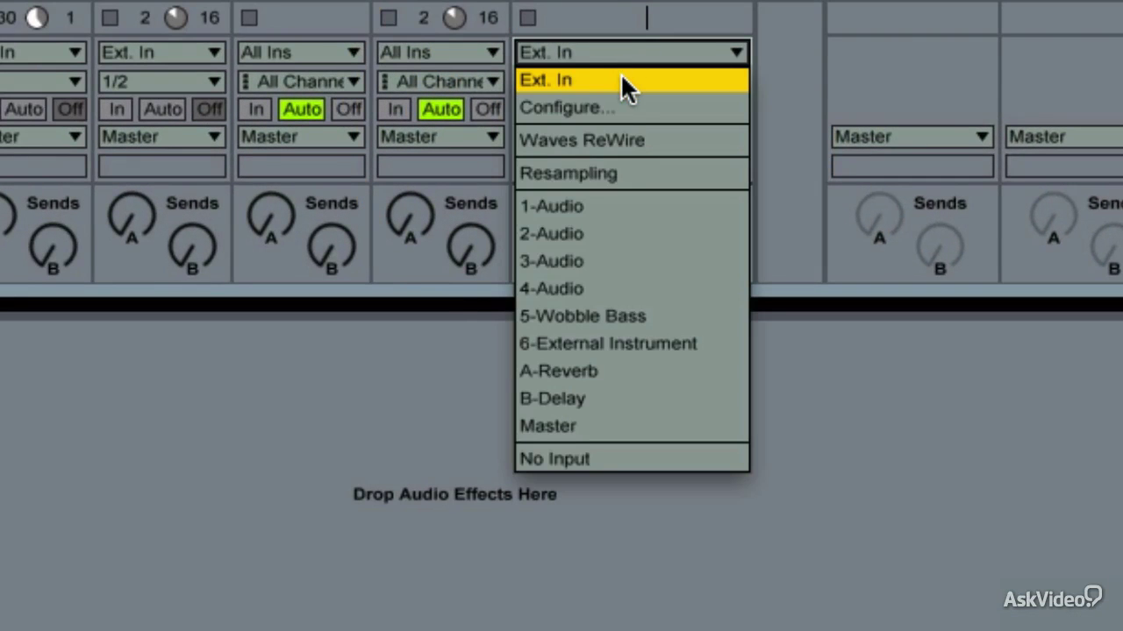
left_click(604, 82)
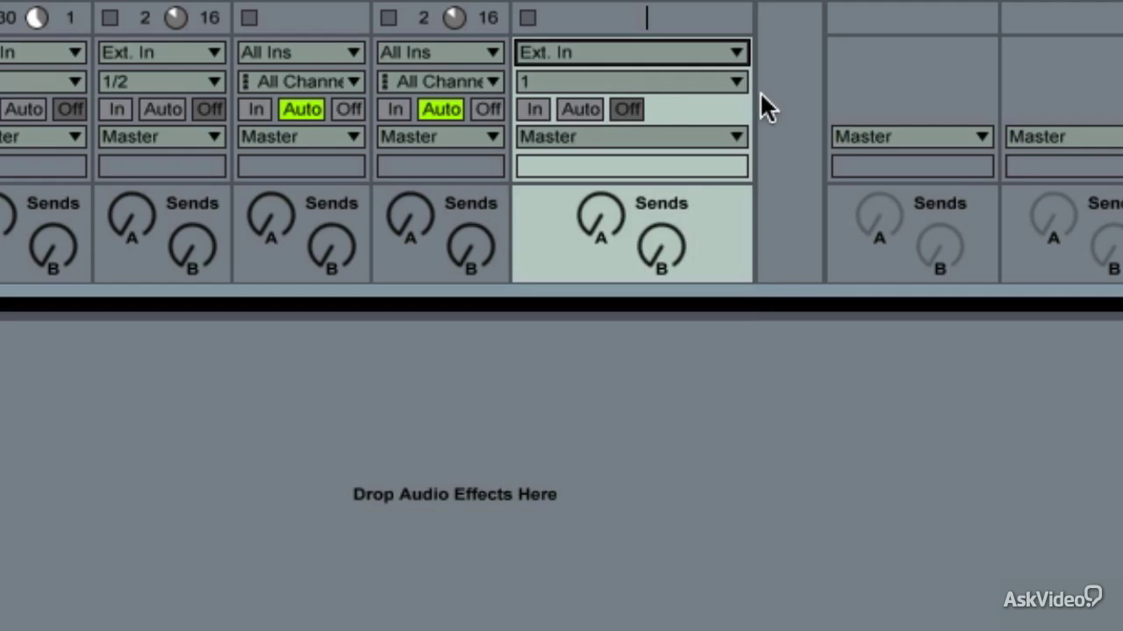
left_click(733, 84)
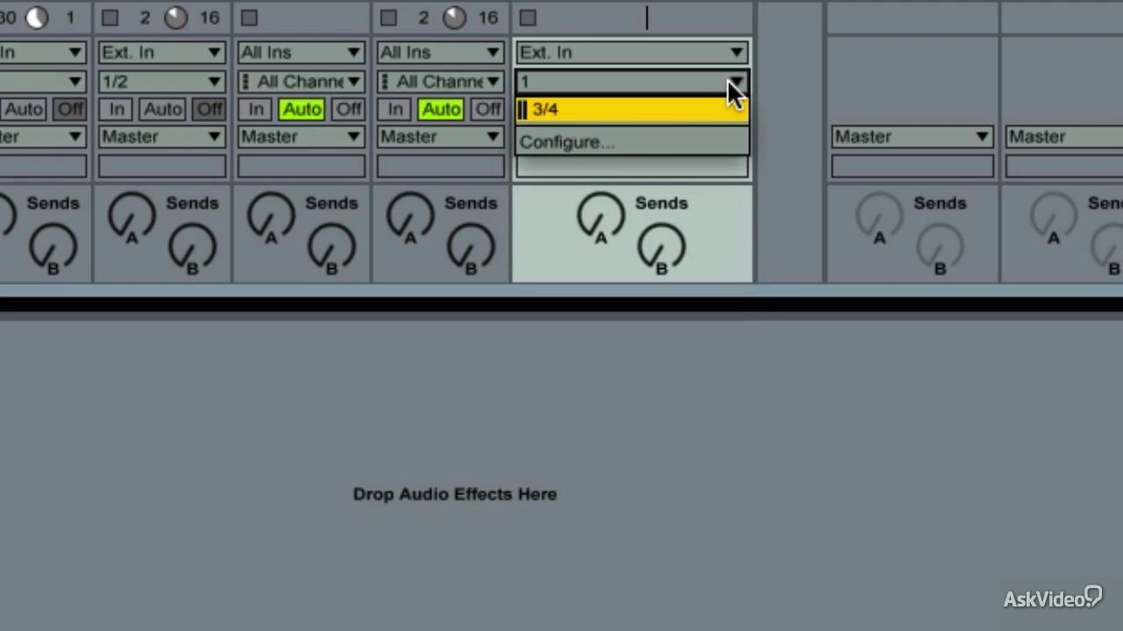
left_click(644, 106)
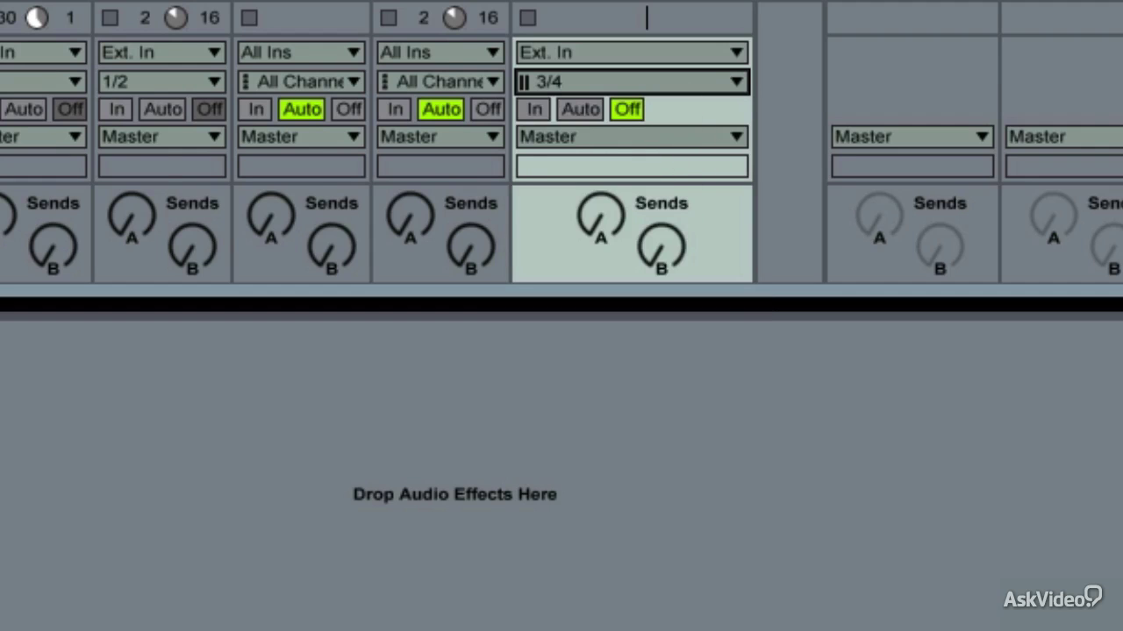
key("ctrl+alt+i")
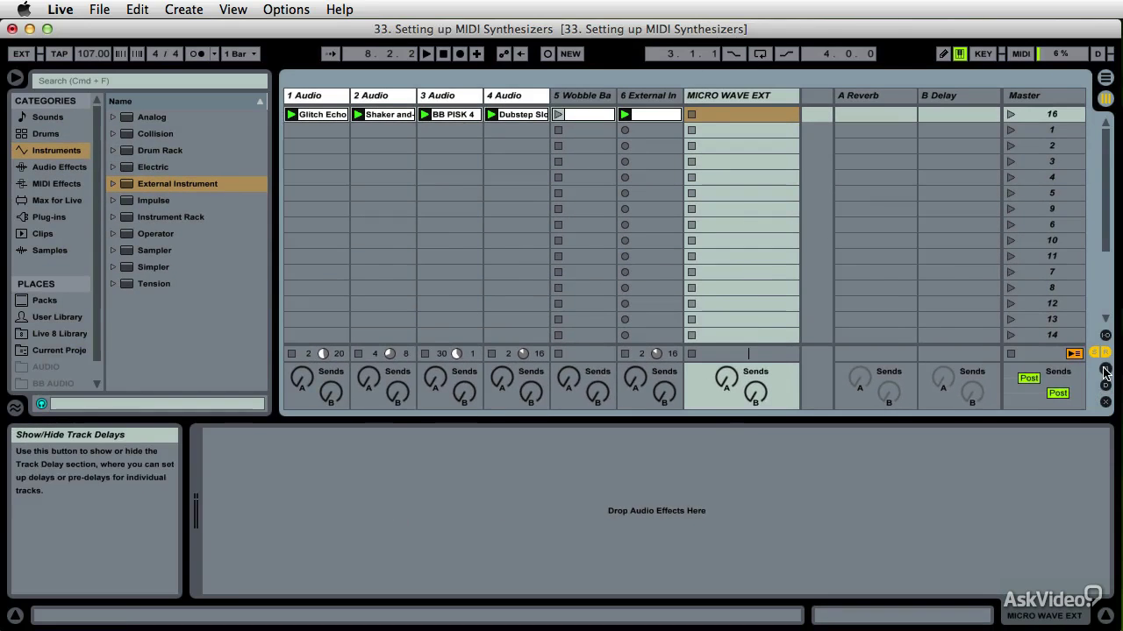
- Arm MICRO WAVE EXT, record a new audio clip, and enlarge its waveform in Clip View
left_click(1106, 368)
left_click(726, 366)
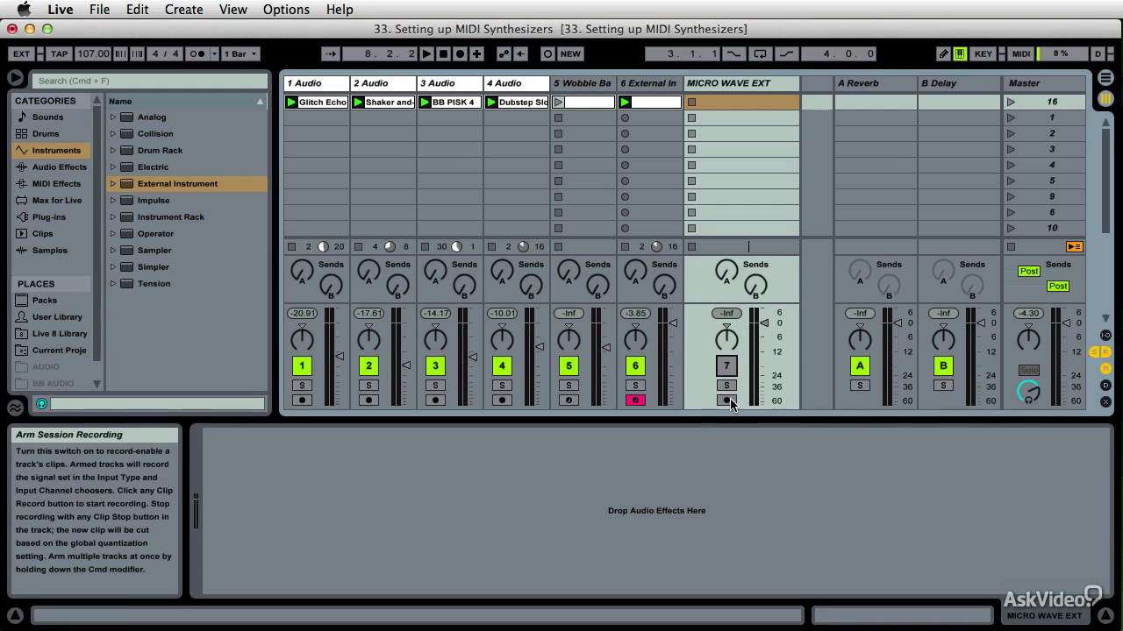
left_click(727, 401)
key("space")
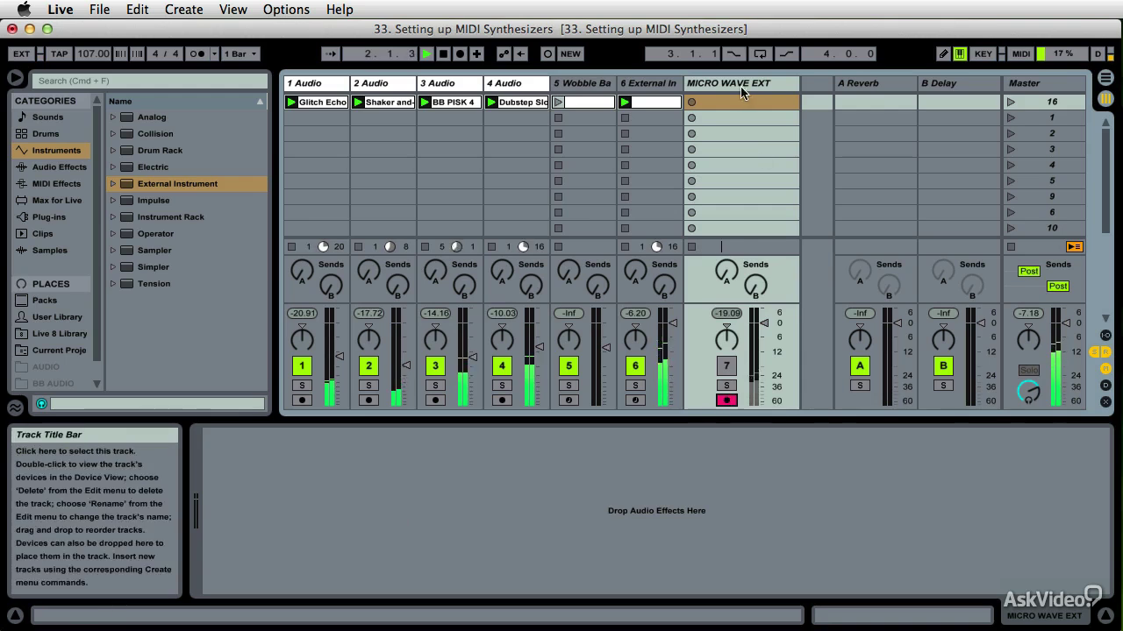
left_click(692, 103)
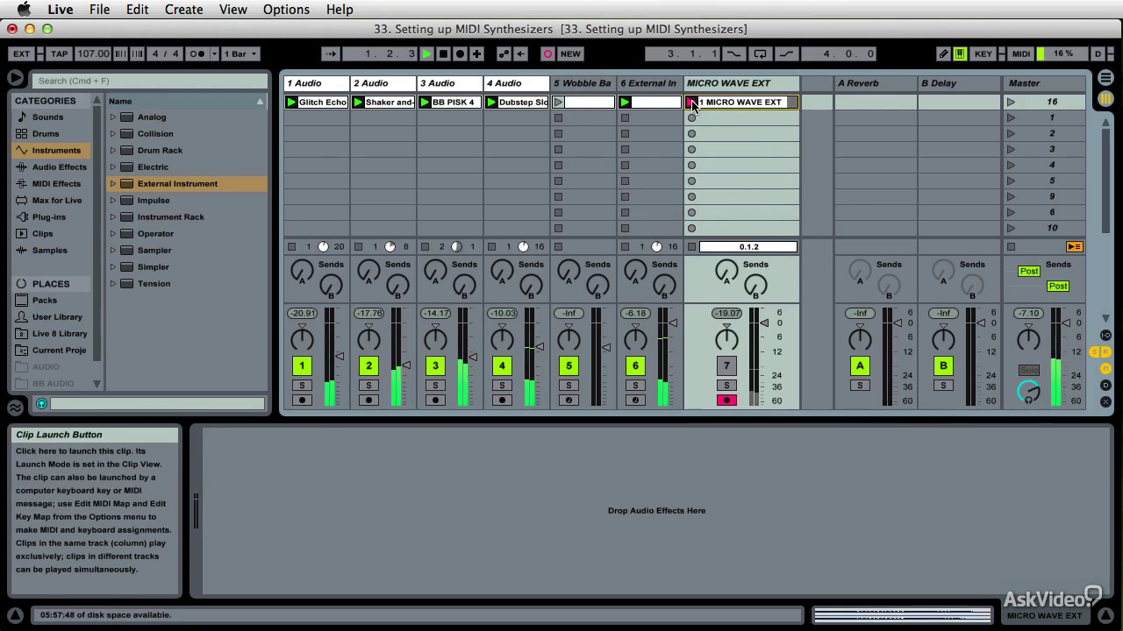
left_click(901, 616)
left_click_drag(846, 421, 811, 148)
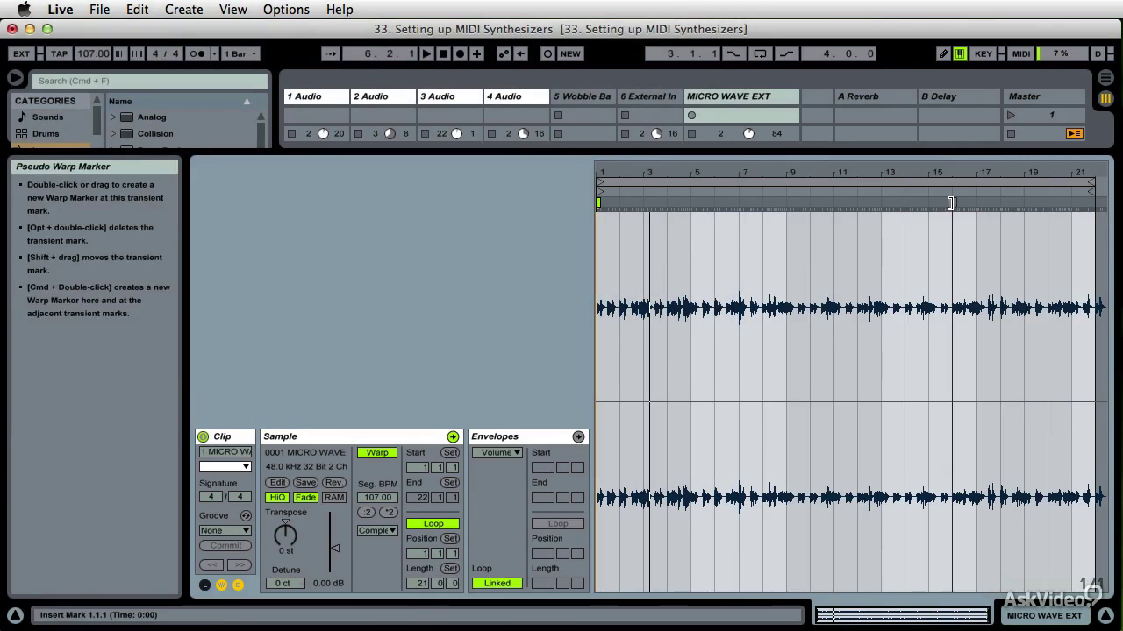
- Play back the newly recorded clip on the MICRO WAVE EXT track
key("space")
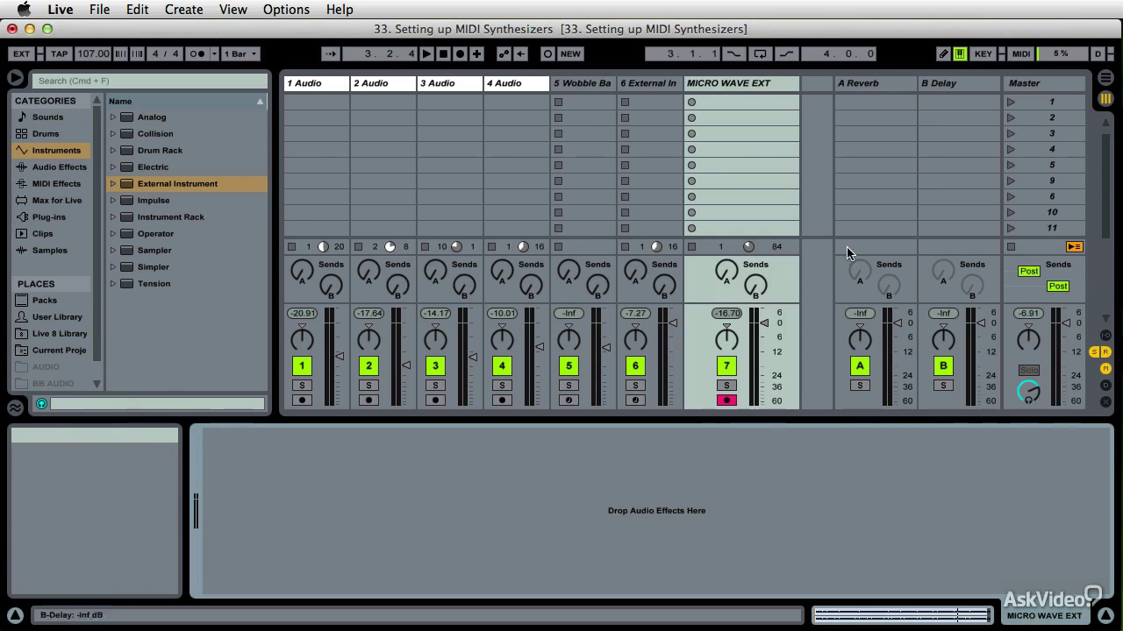
- Show track 6's External Instrument, open its MIDI clip's notes, and stop the MICRO WAVE EXT clip
left_click(650, 83)
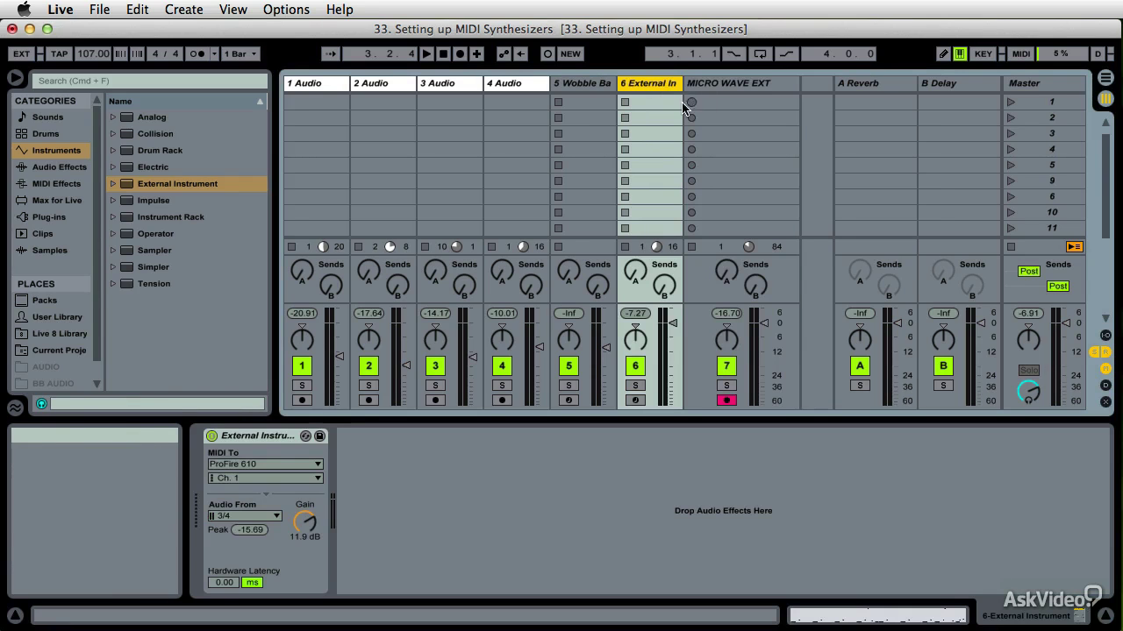
scroll(728, 140, "up", 1)
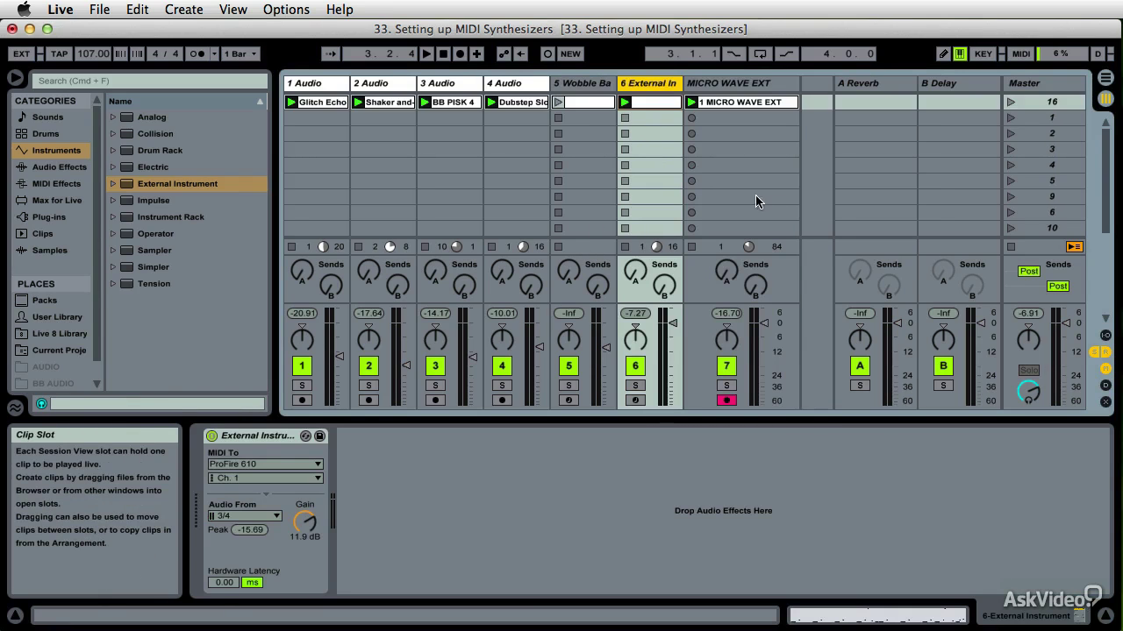
double_click(646, 104)
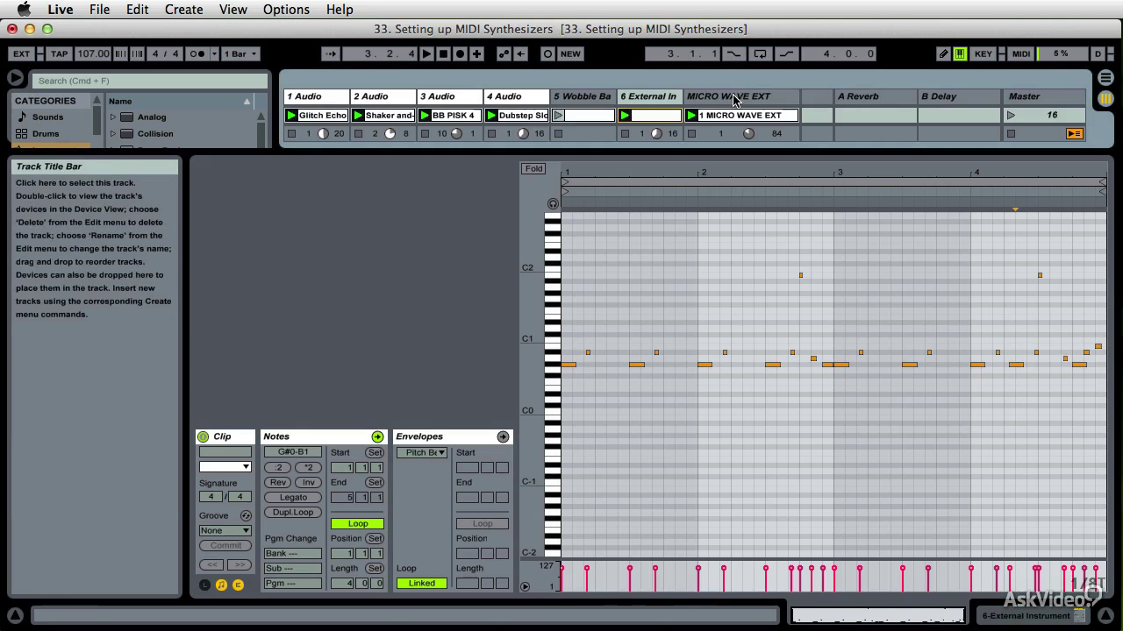
left_click(691, 133)
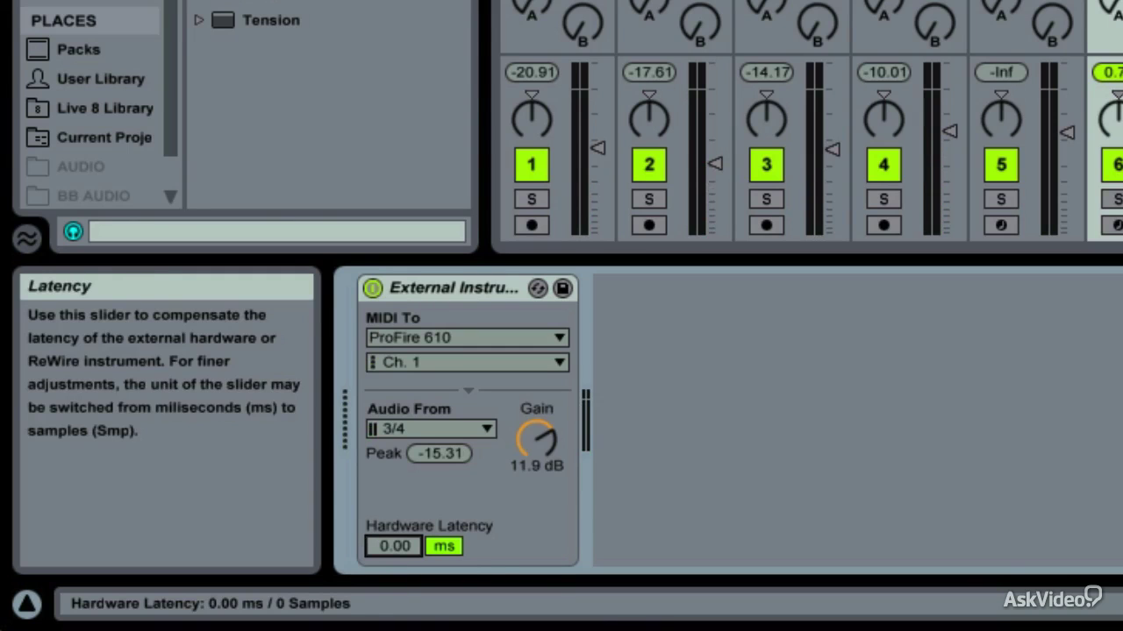
- Raise track 6's External Instrument hardware latency from 0.00 ms to 18.00 ms
mouse_move(399, 542)
left_mouse_down()
mouse_move(398, 507)
mouse_move(398, 526)
left_mouse_up()
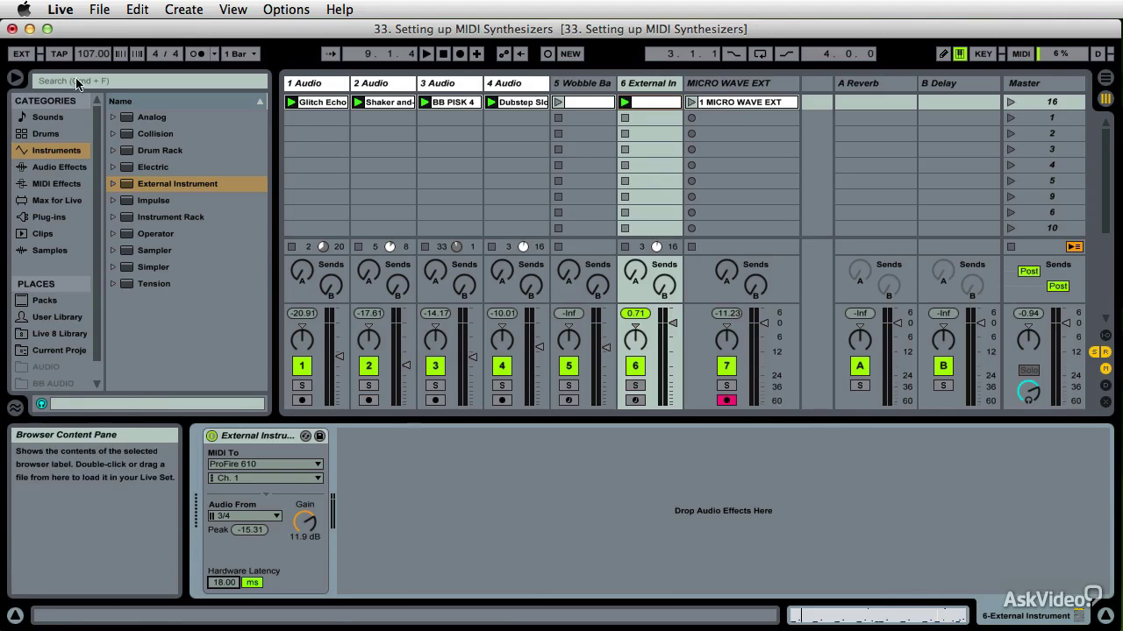
- Start playback to hear track 6's MIDI clip drive the Waldorf synth with 18 ms compensation
left_click(426, 54)
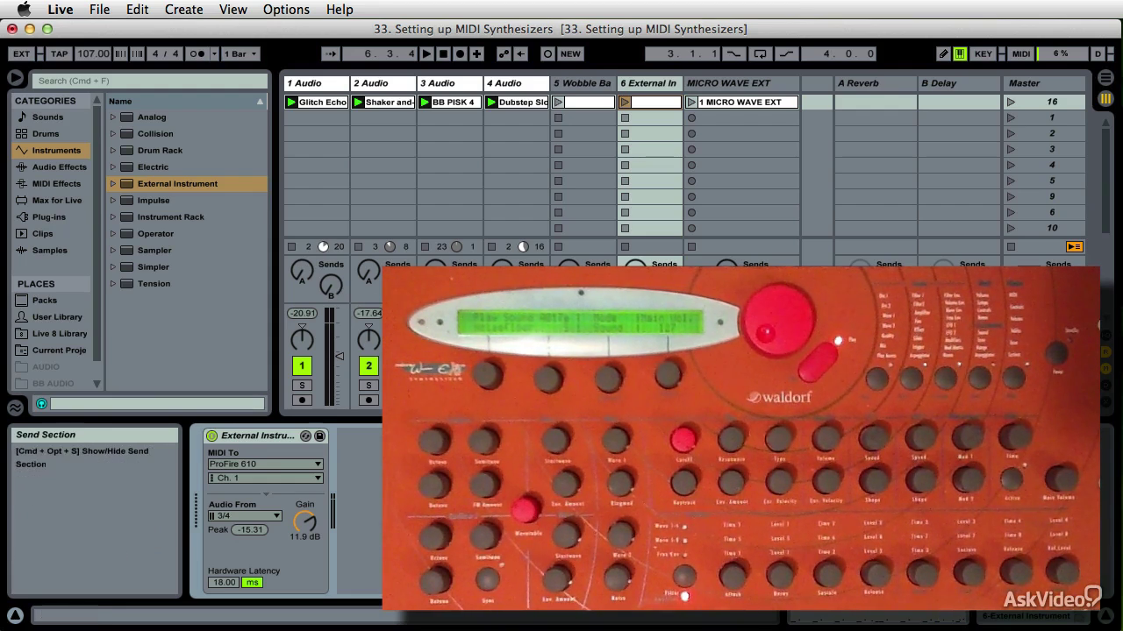
left_click(645, 85)
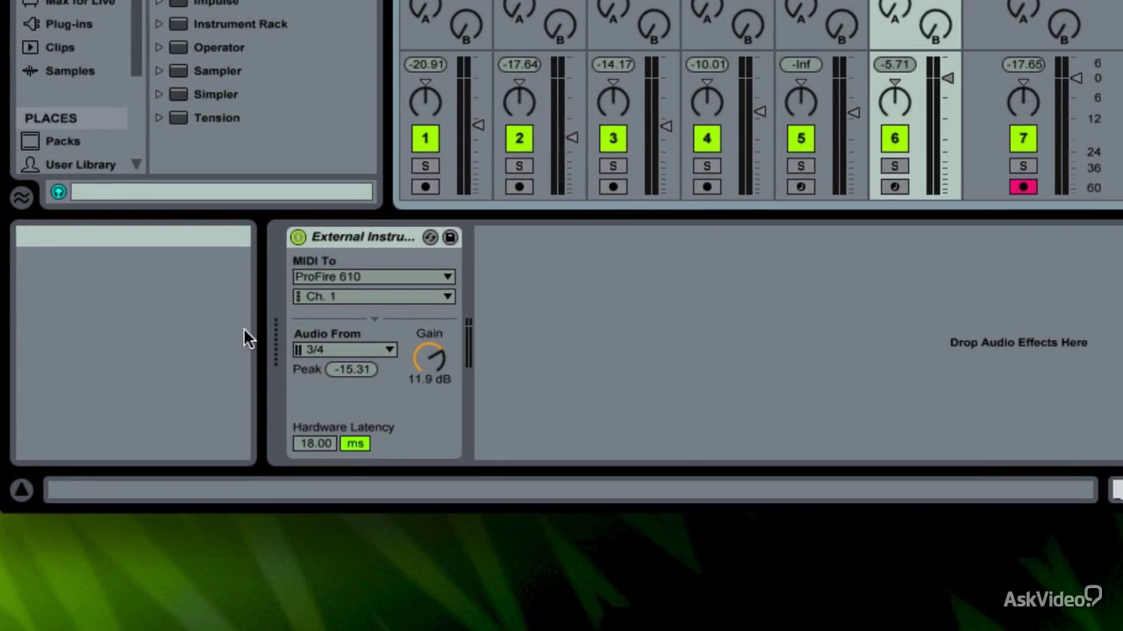
- Open the Ch. 1 channel chooser under MIDI To on track 6's External Instrument
left_click(349, 297)
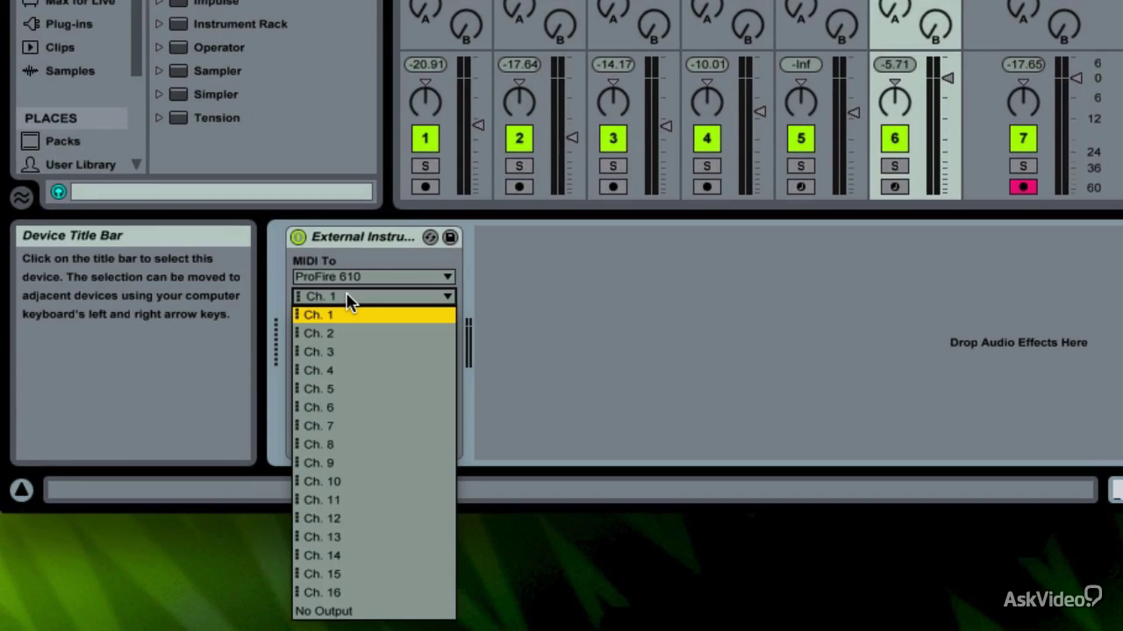